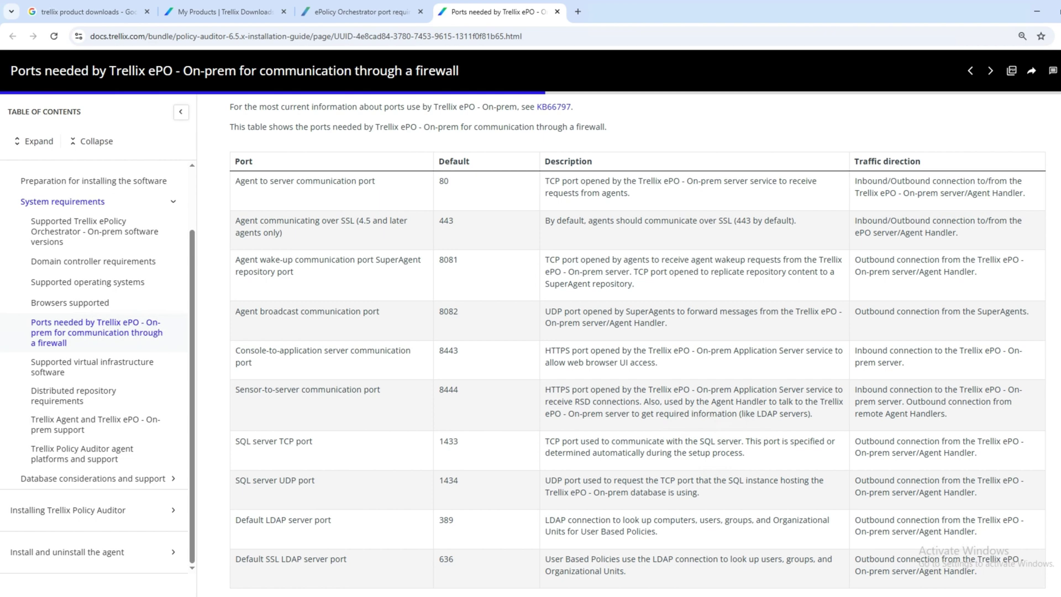
Switch from the ePO firewall ports table back to the Google 'trellix product downloads' results.
left_click(83, 11)
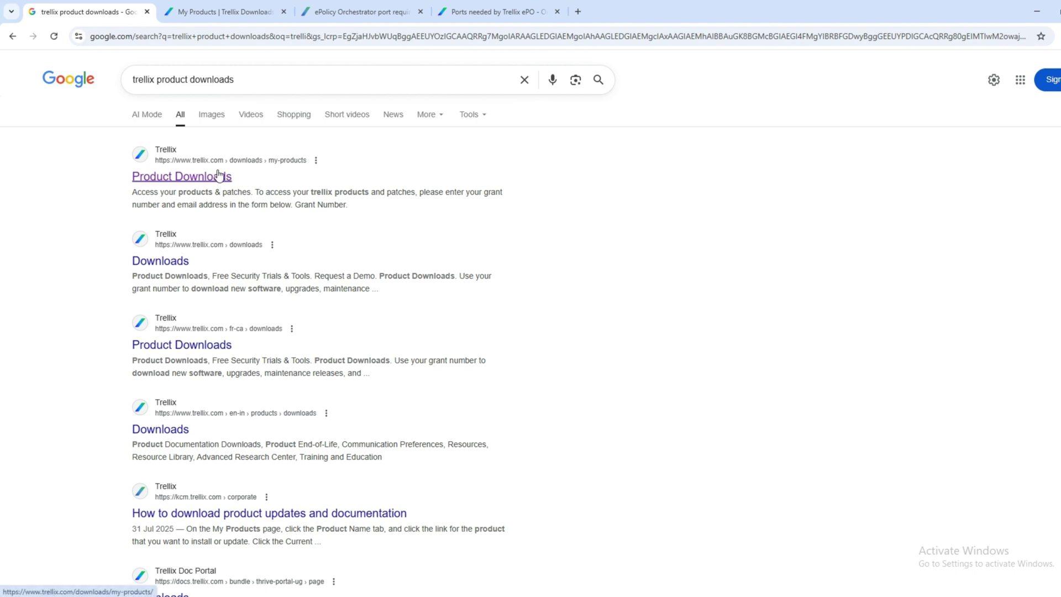
Open the Trellix Product Downloads result and select Trellix ePolicy Orchestrator 5.10.
left_click(224, 5)
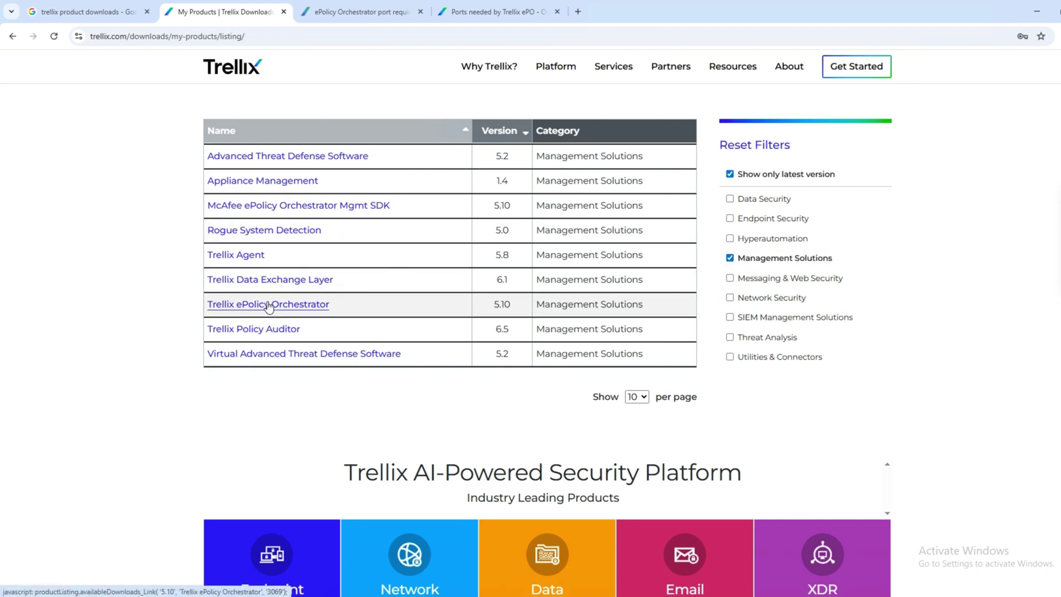
left_click(269, 305)
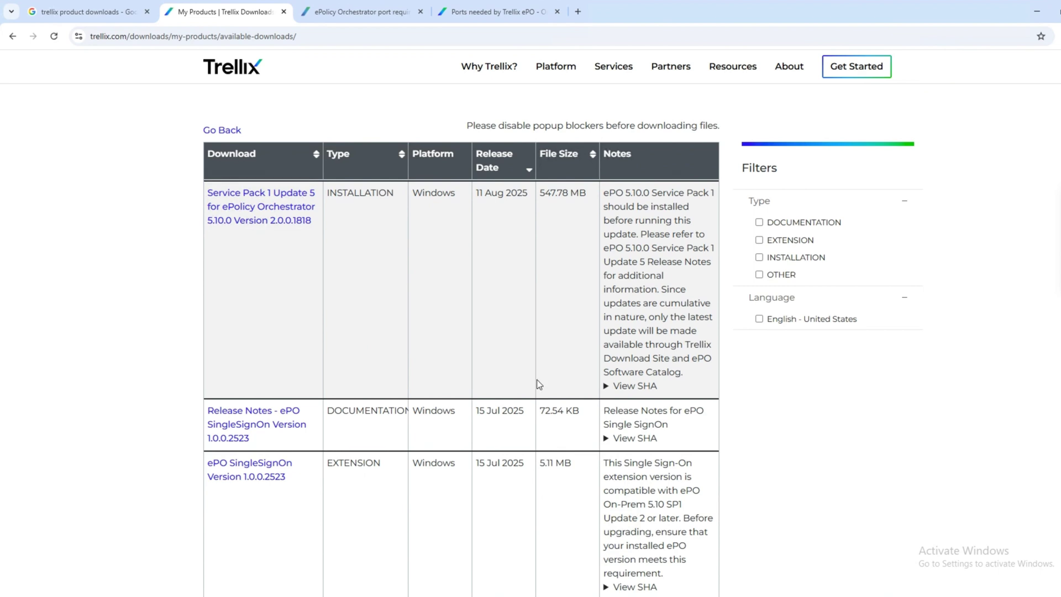
Filter to installation packages and download ePO 5.10 Service Pack 1 plus Update 5.
left_click(759, 257)
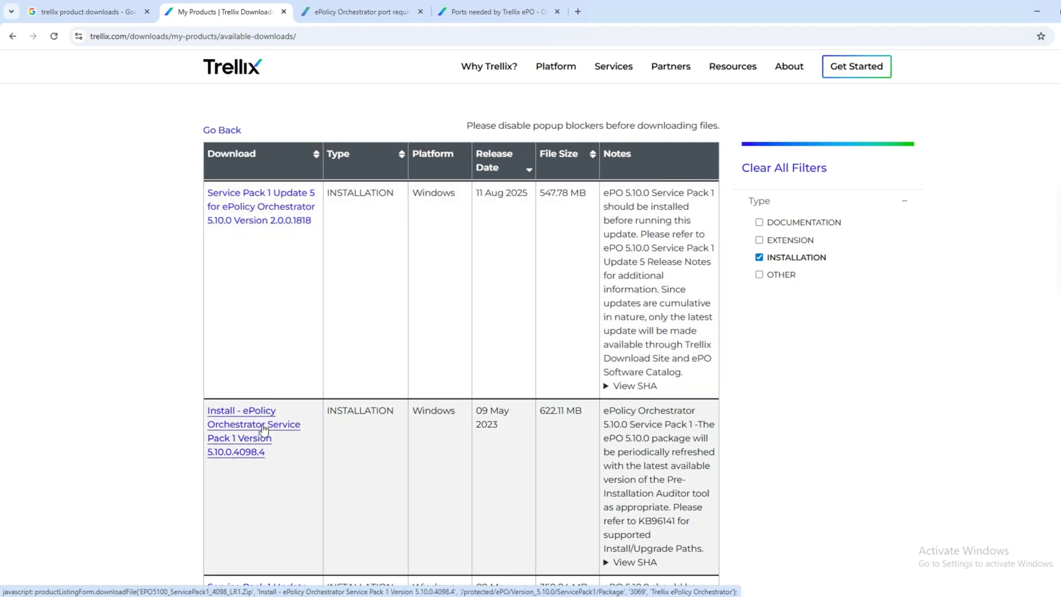
left_click(264, 429)
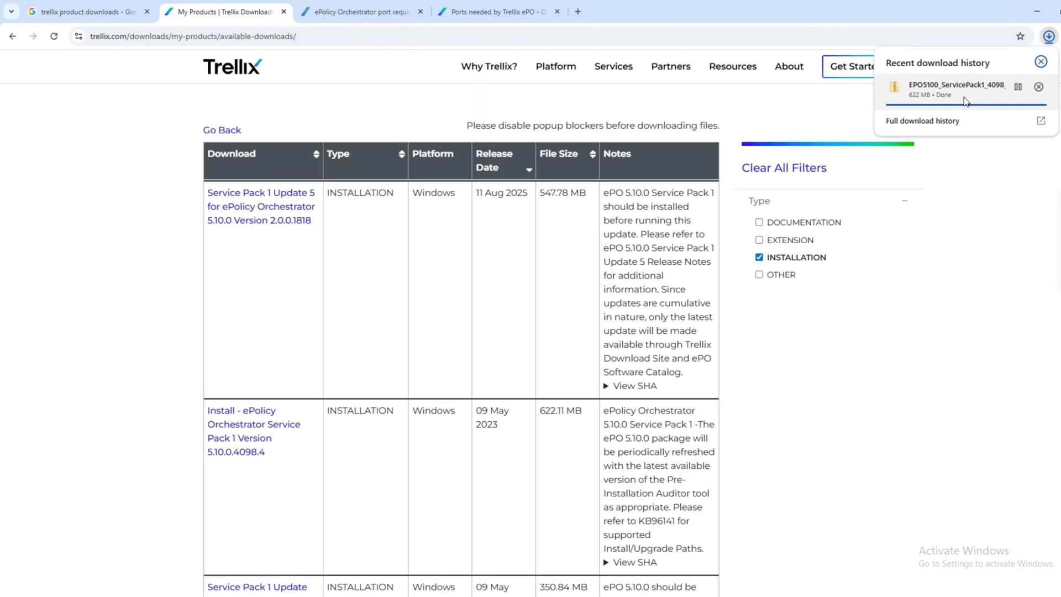
left_click(260, 200)
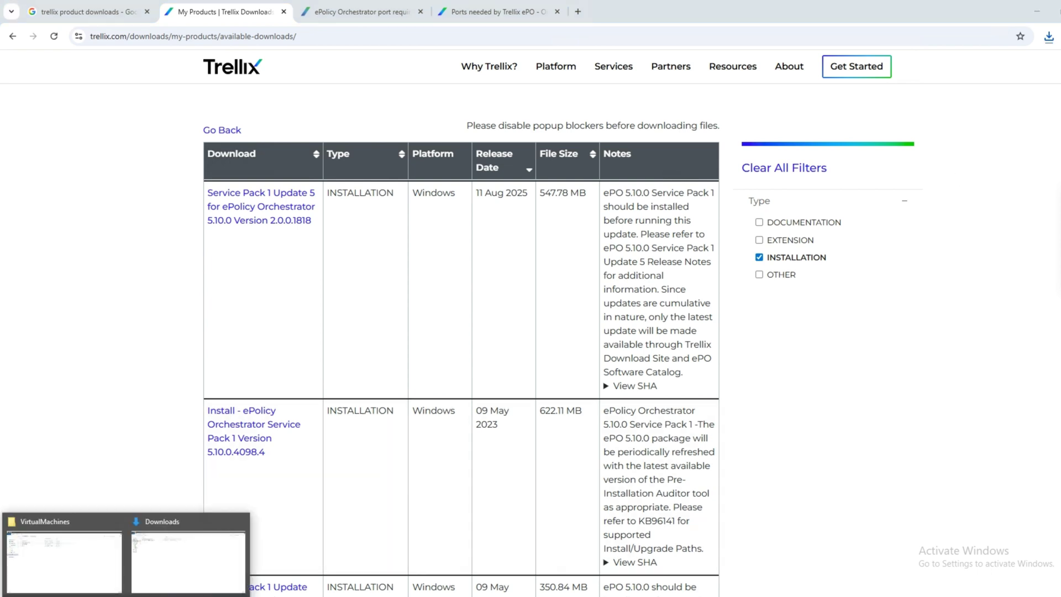
Extract EPO5100_ServicePack1_4098_LR1.zip from Downloads into its own folder with 7-Zip.
left_click(148, 578)
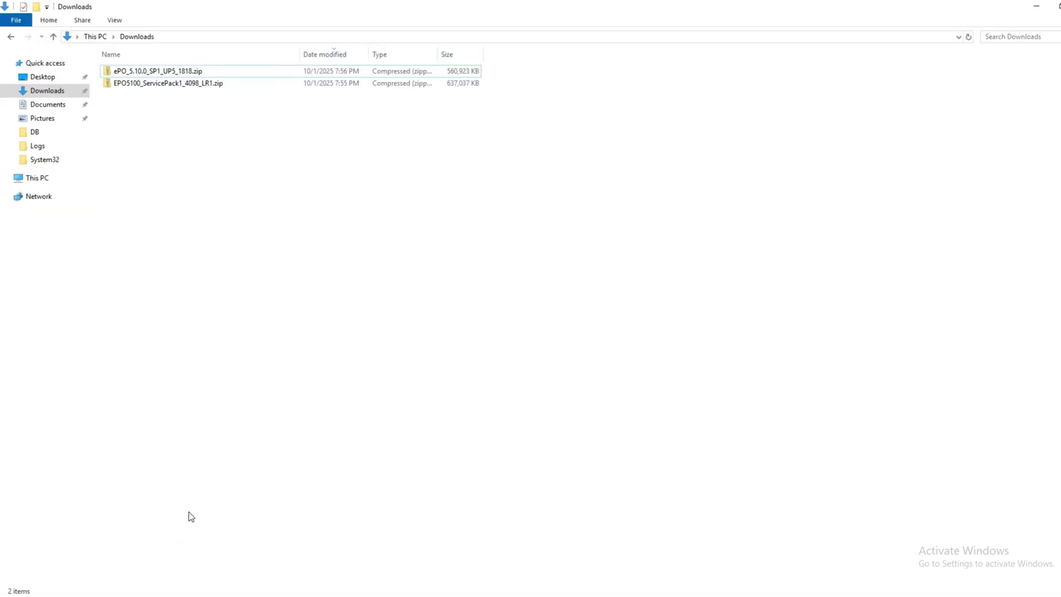
left_click(177, 84)
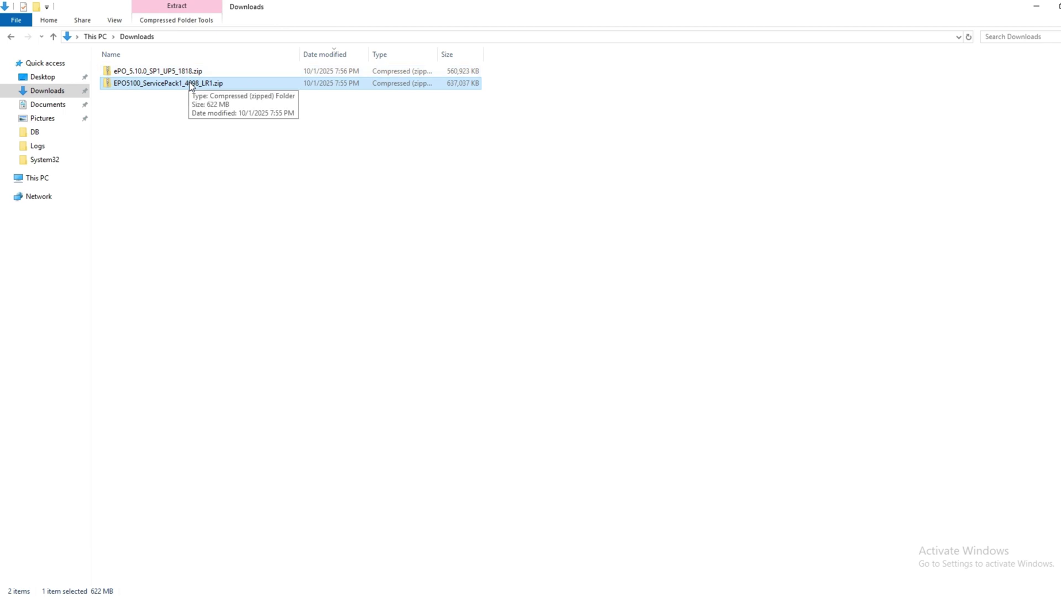
left_click(170, 71)
left_click(172, 83)
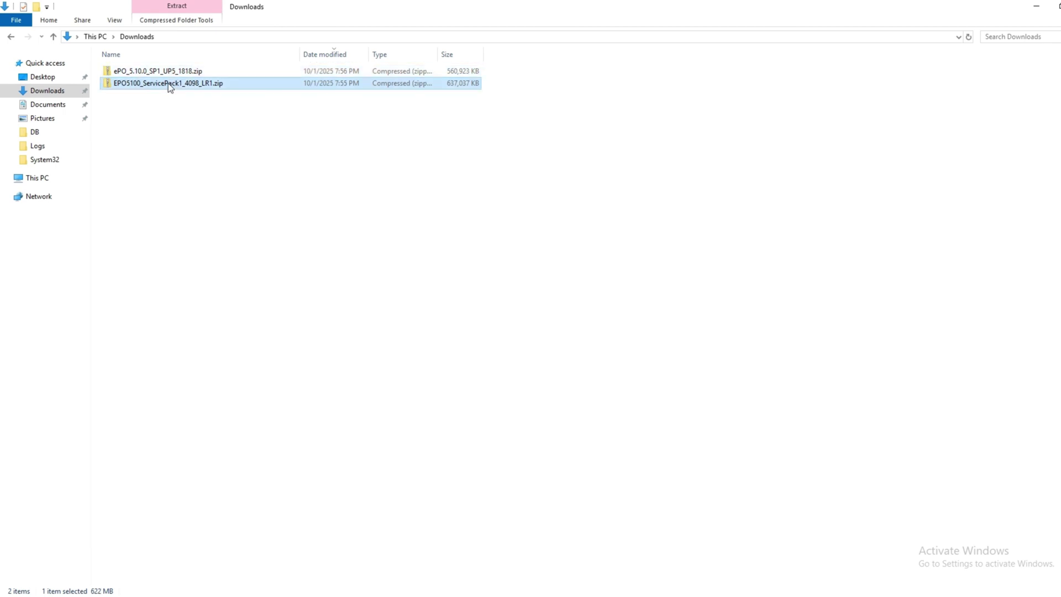
right_click(168, 83)
mouse_move(195, 146)
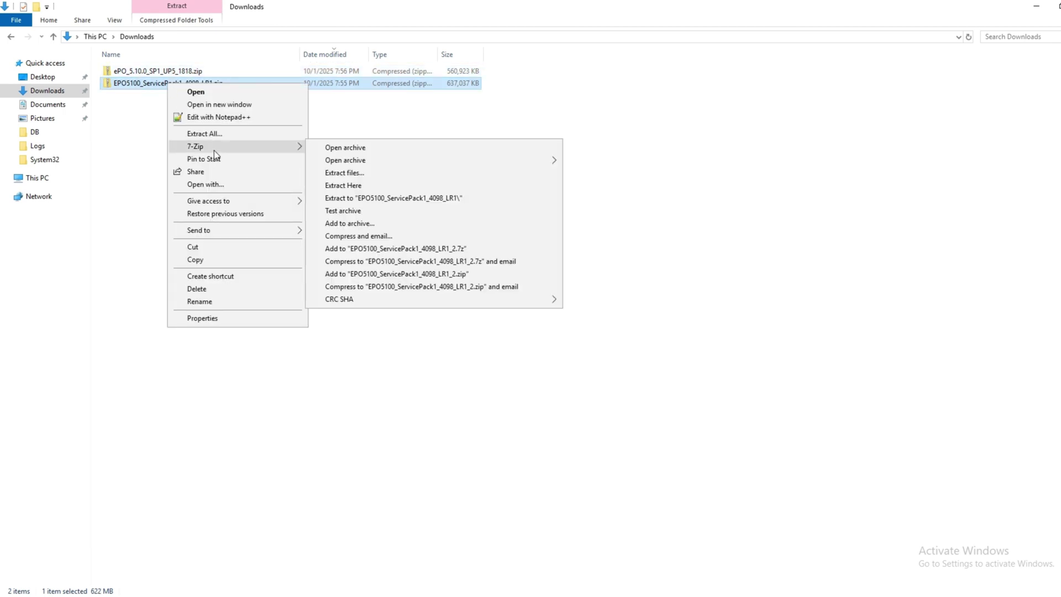
left_click(346, 198)
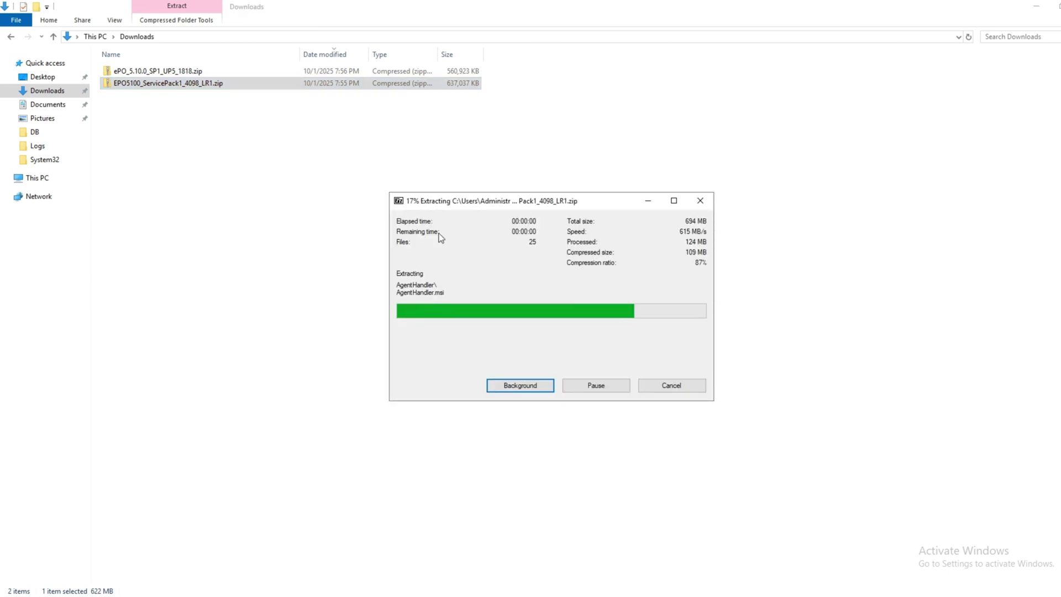
Run Setup.exe from the extracted EPO5100_ServicePack1_4098_LR1 folder.
left_click(179, 97)
double_click(178, 96)
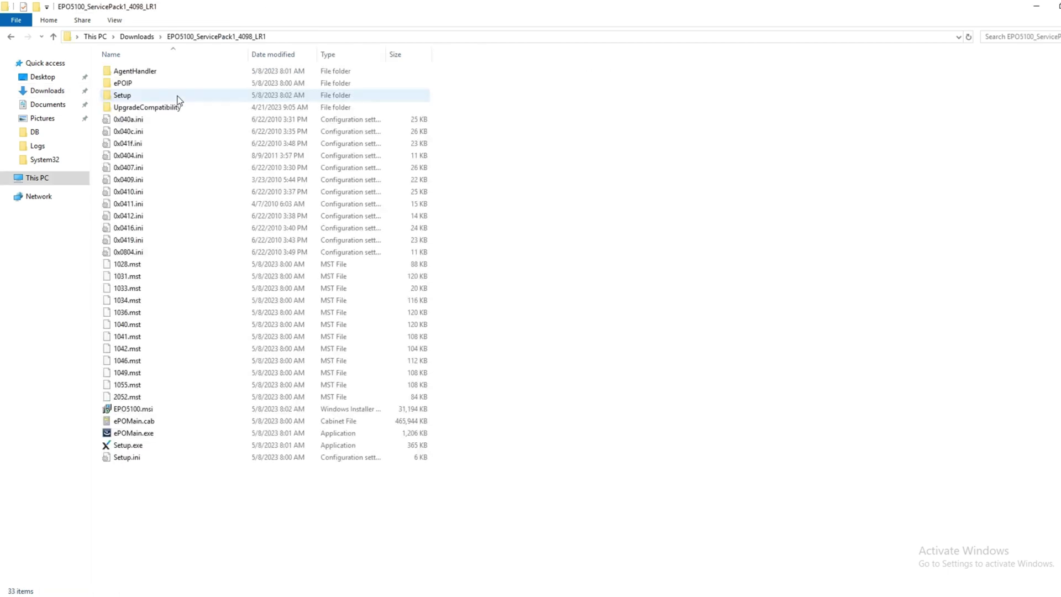
left_click(140, 443)
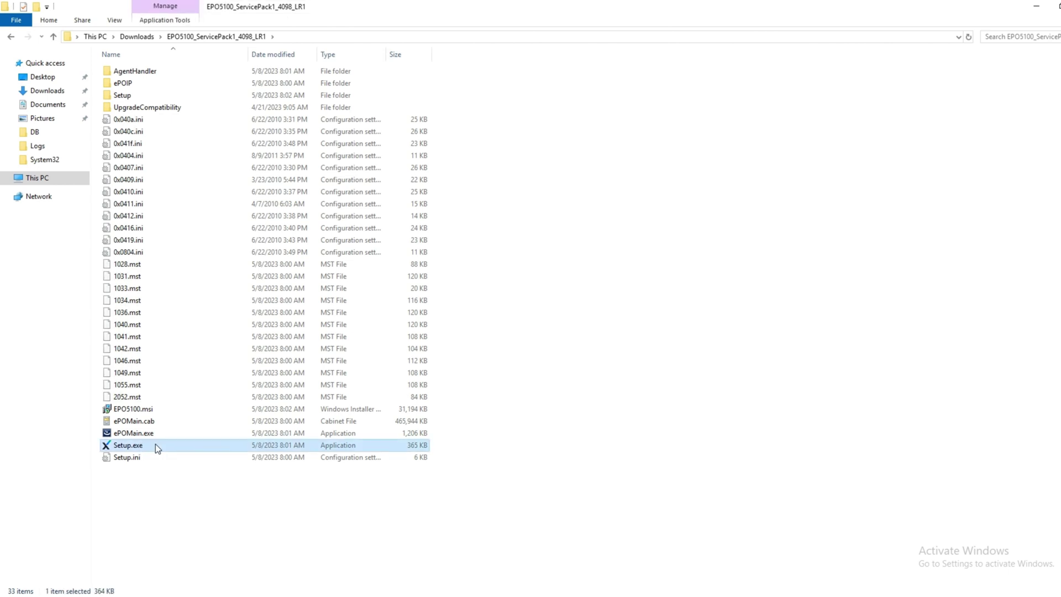
right_click(155, 445)
left_click(205, 223)
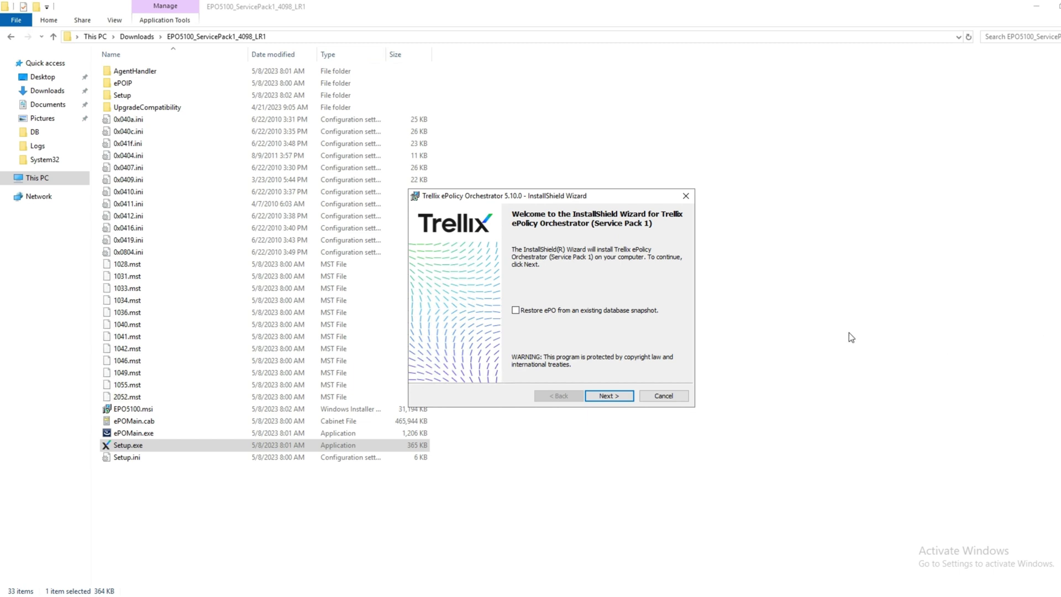
Pass the welcome page and keep the default Program Files destination folder.
left_click(606, 397)
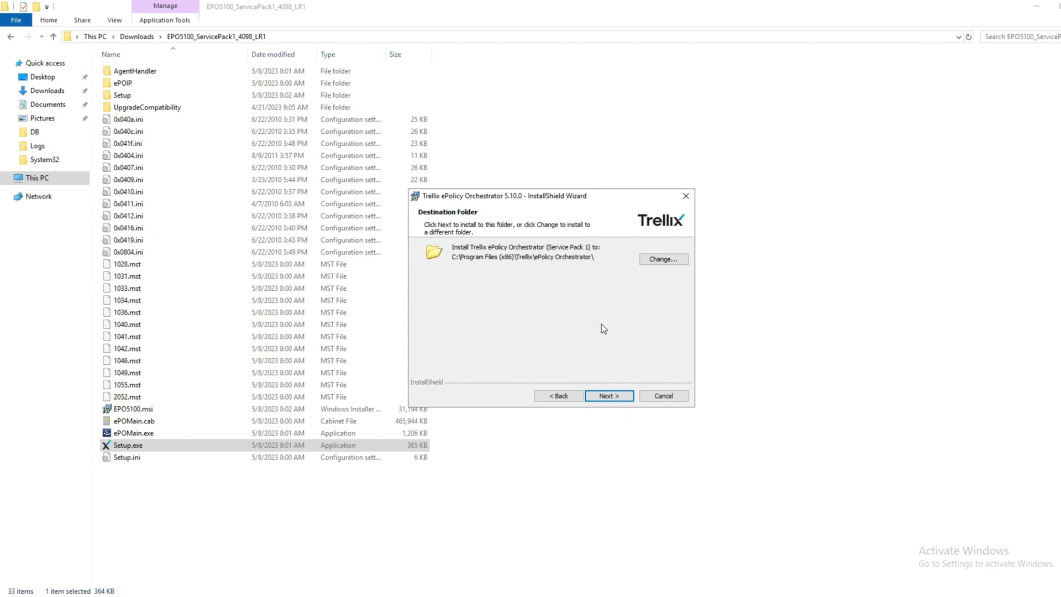
left_click(612, 395)
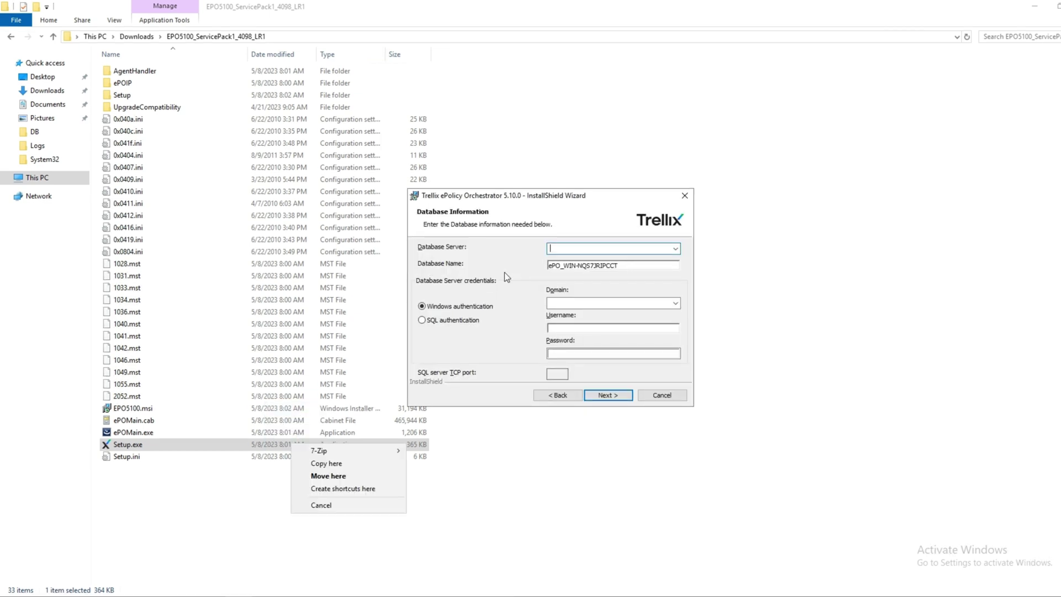
Choose the WIN-NQS7JRIPCCT\SQLEXPRESS server and the WIN-NQS7JRIPCCT domain.
left_click(675, 248)
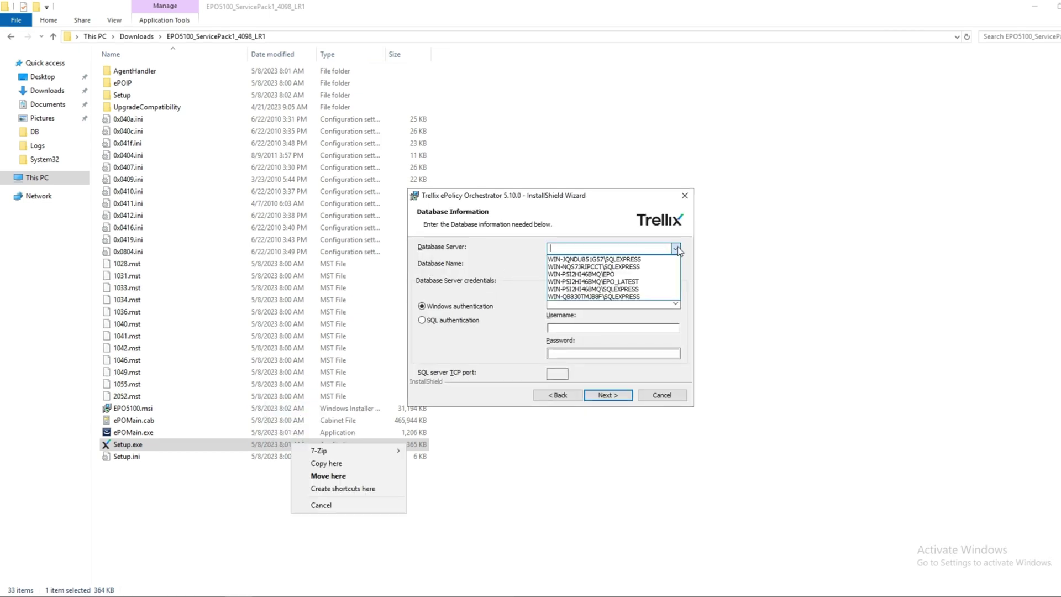
left_click(642, 267)
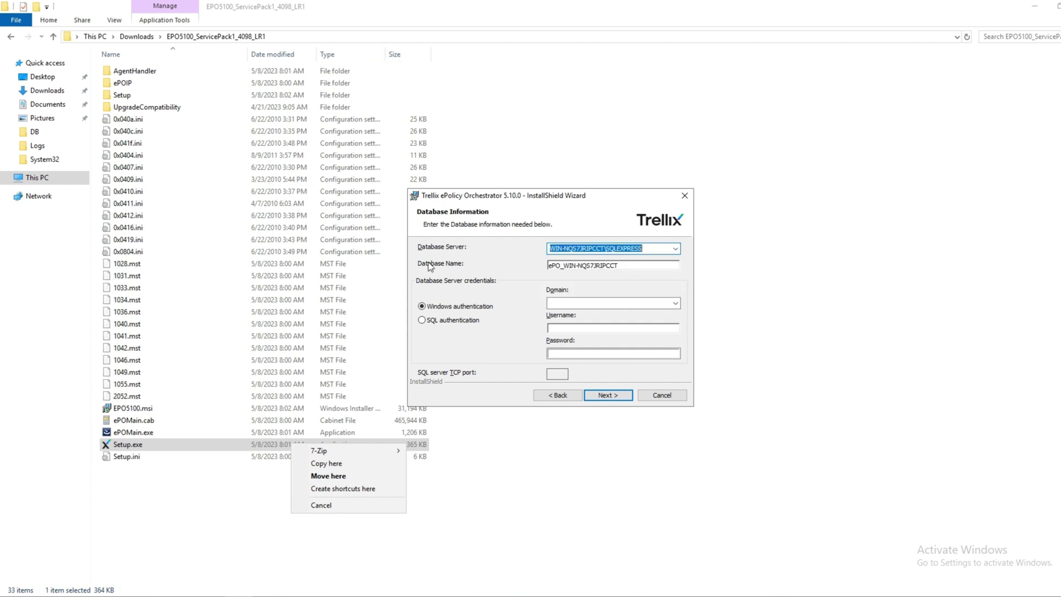
left_click(604, 261)
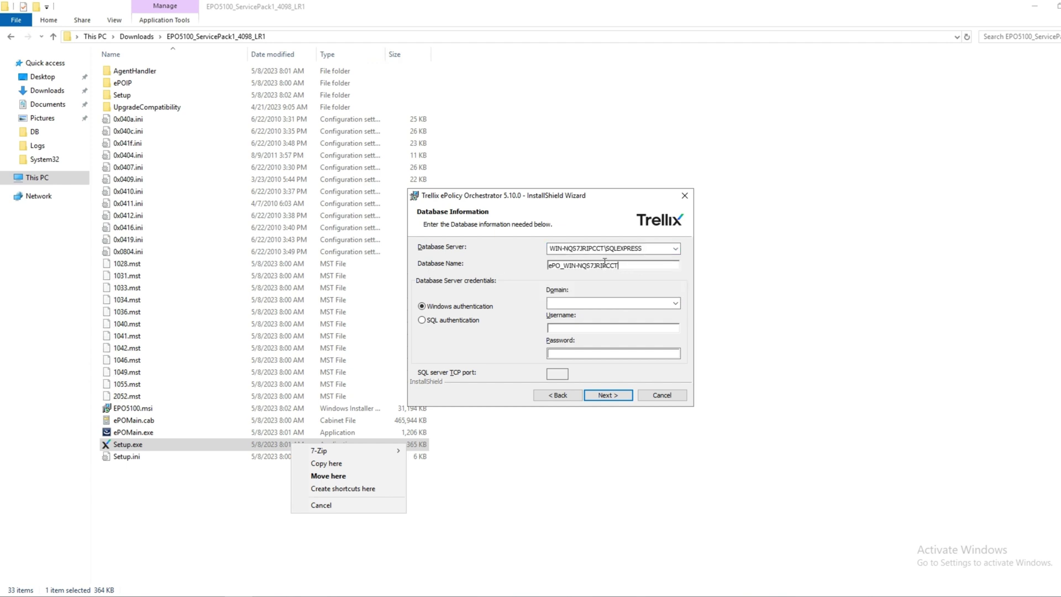
left_click(675, 304)
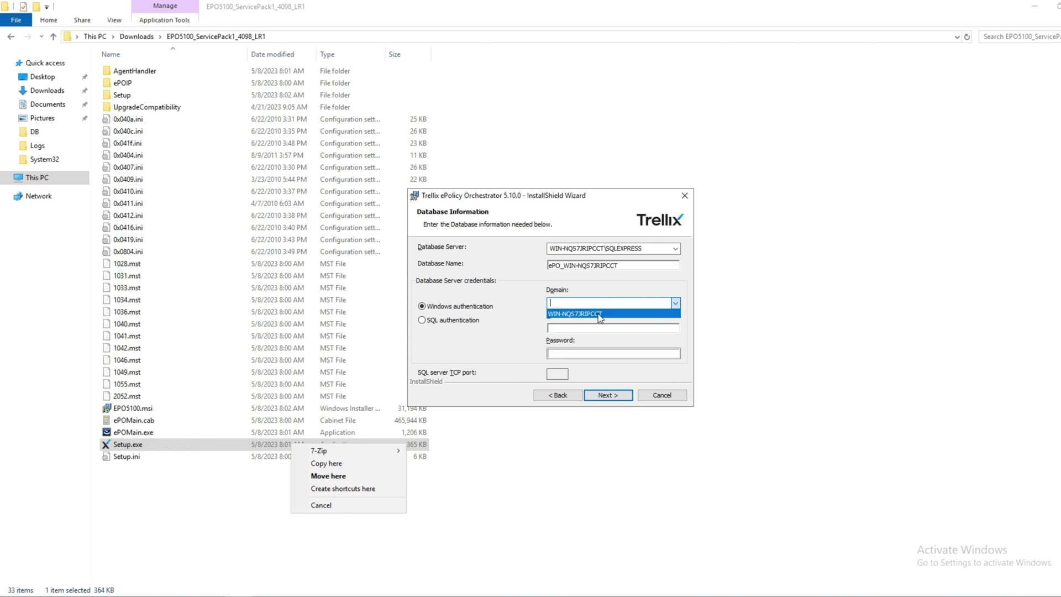
left_click(599, 314)
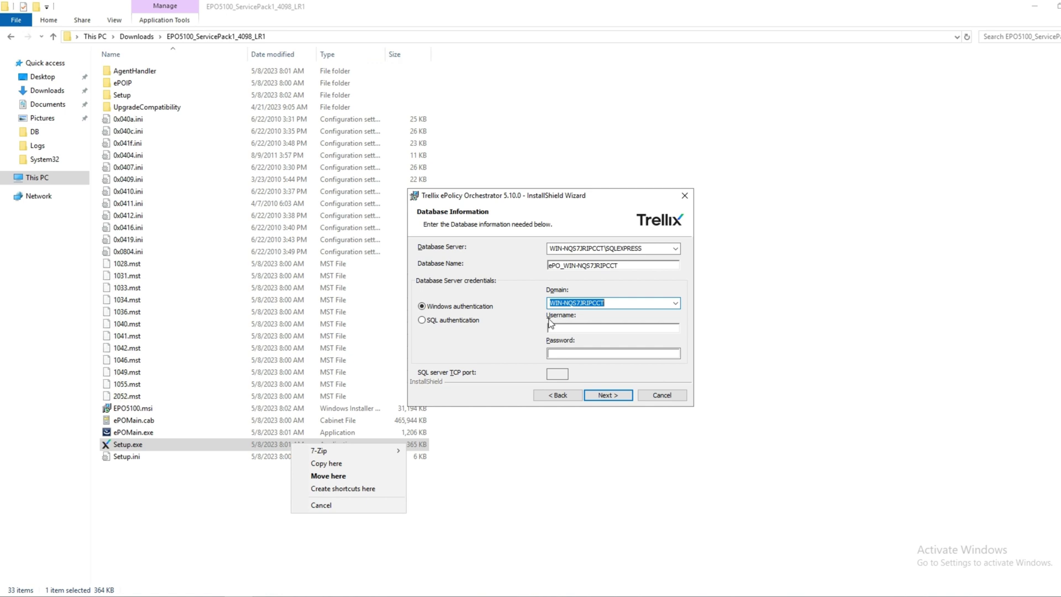
Enter Administrator and its password as database credentials and submit them.
left_click(588, 328)
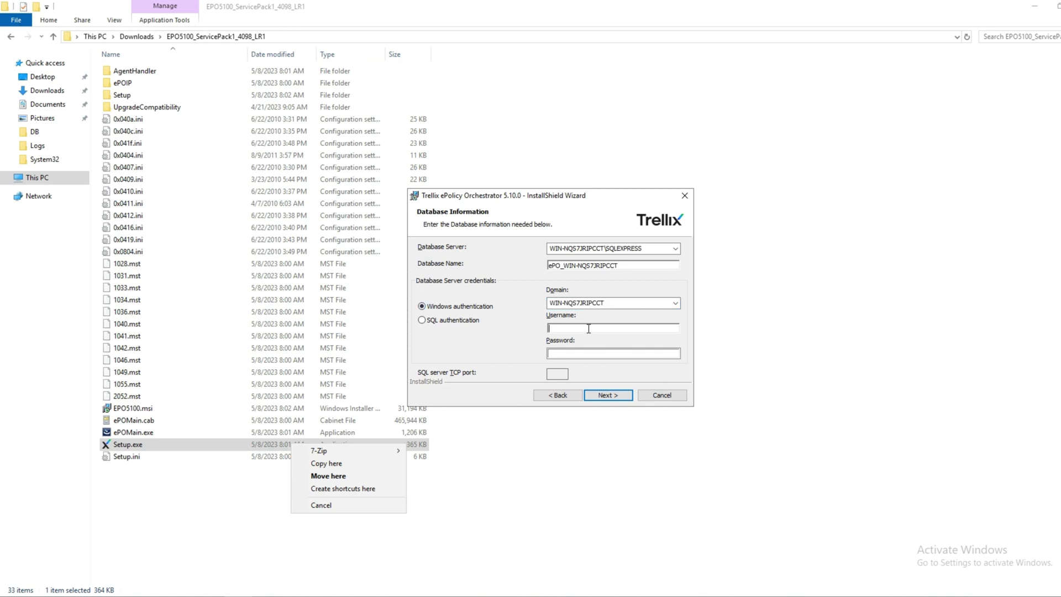
type("Administr")
type("ator")
key("Tab")
type("*********")
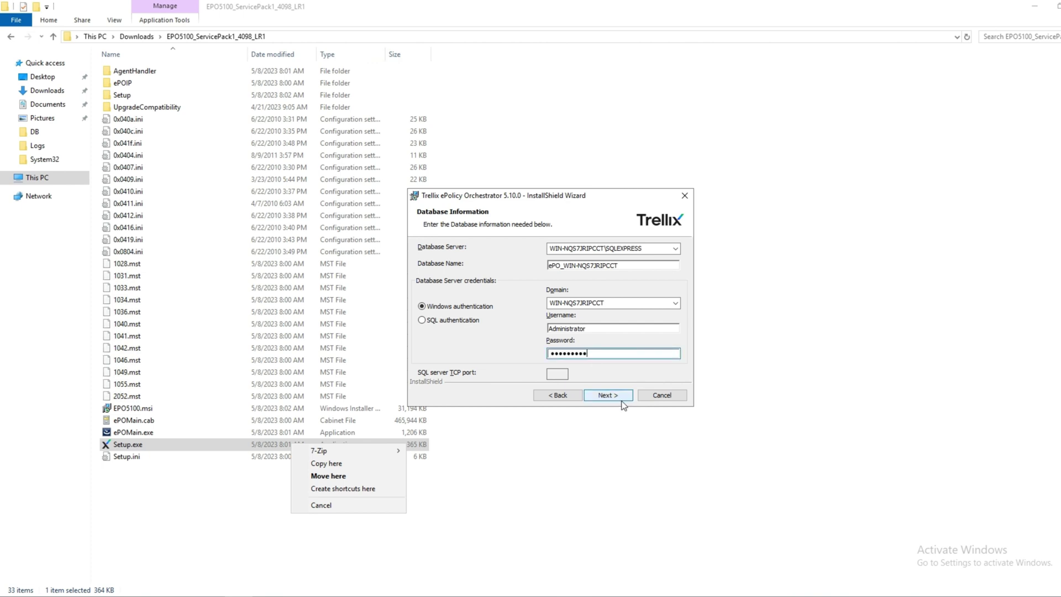
left_click(617, 395)
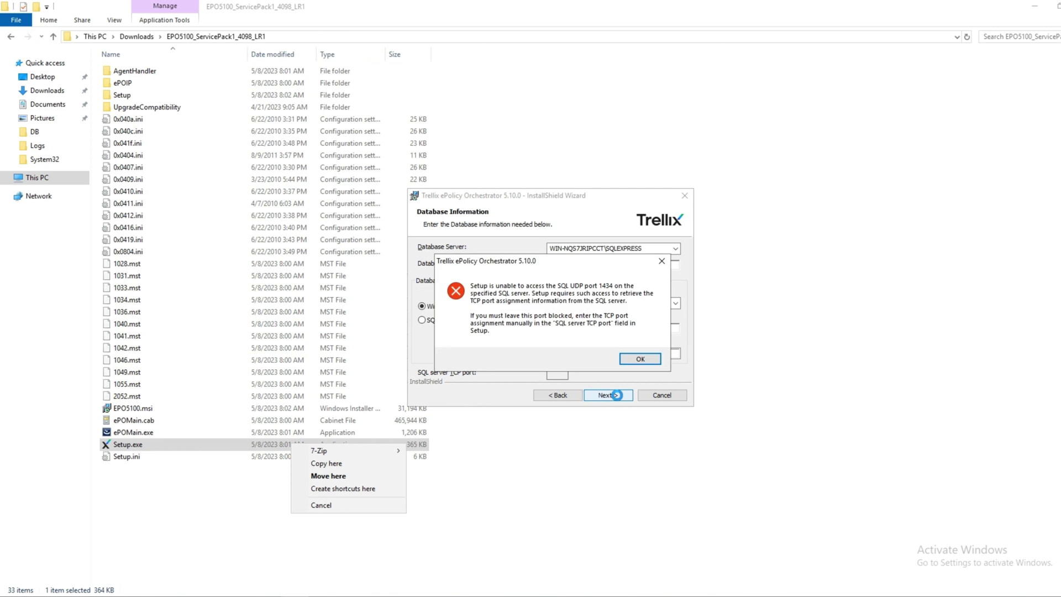
Dismiss the SQL UDP port 1434 error and search Start for 'sql'.
left_click(633, 357)
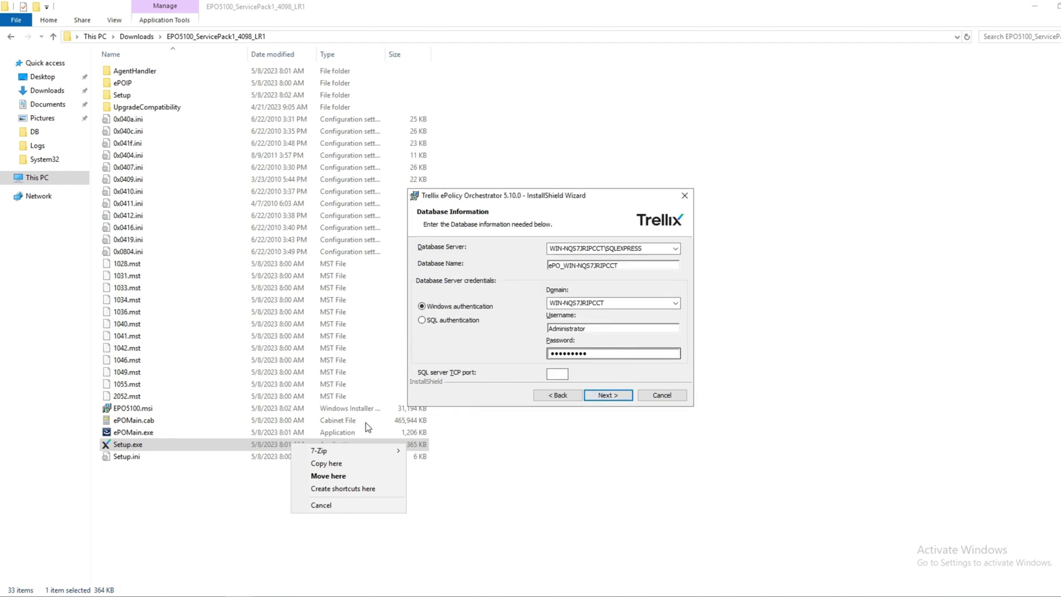
key("super")
type("sql")
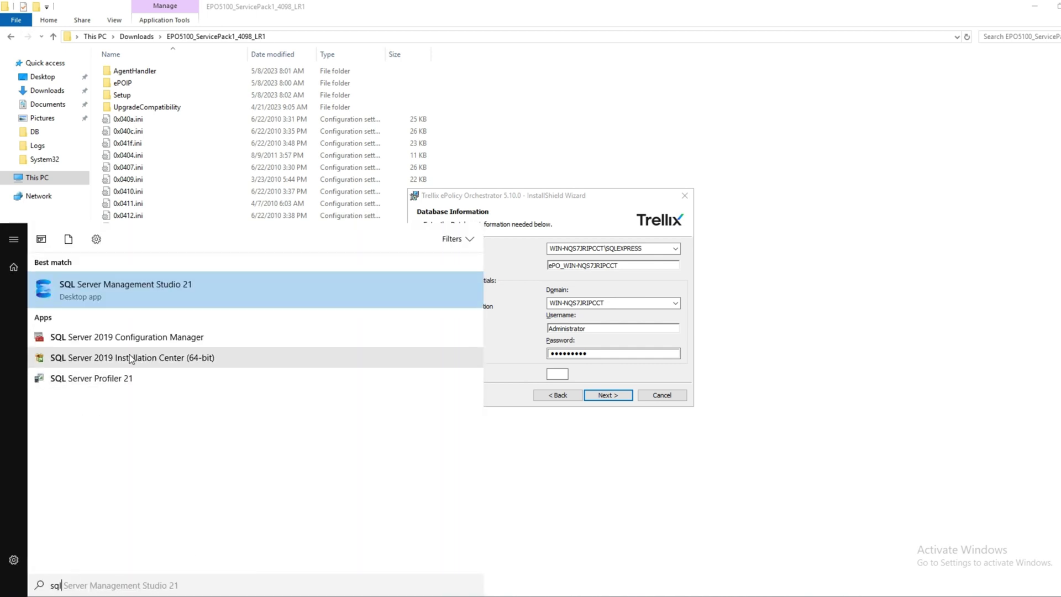
Enable TCP/IP under Protocols for SQLEXPRESS in SQL Server 2019 Configuration Manager.
left_click(122, 338)
left_click(54, 59)
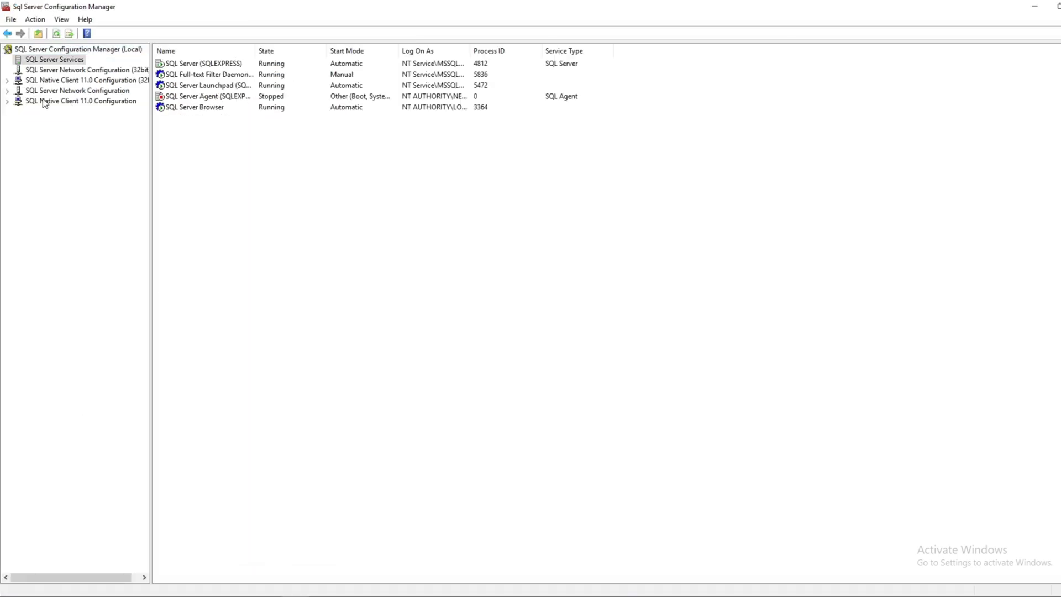
left_click(67, 90)
left_click(6, 90)
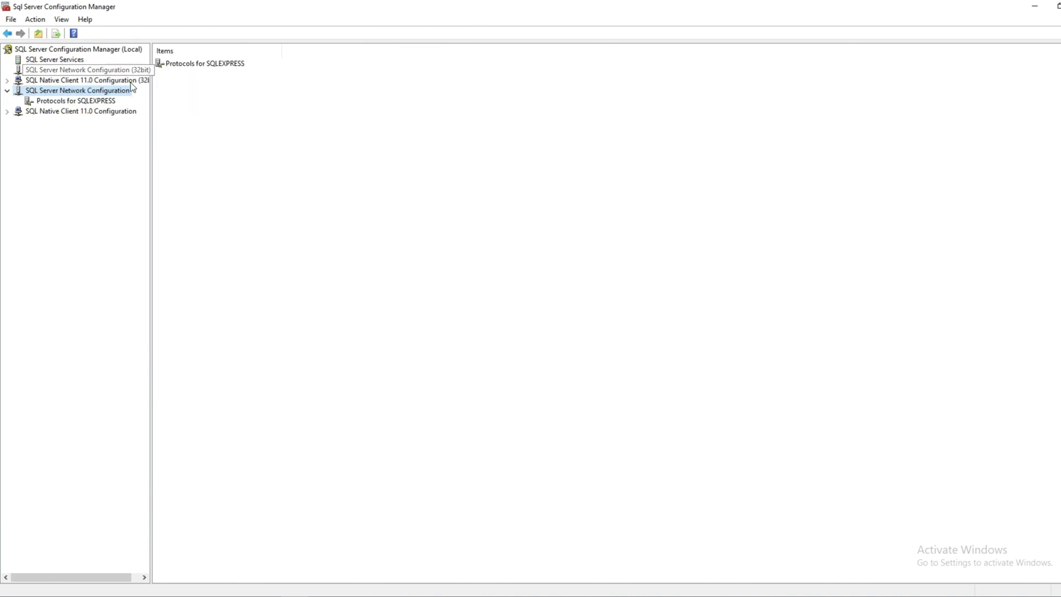
left_click(75, 101)
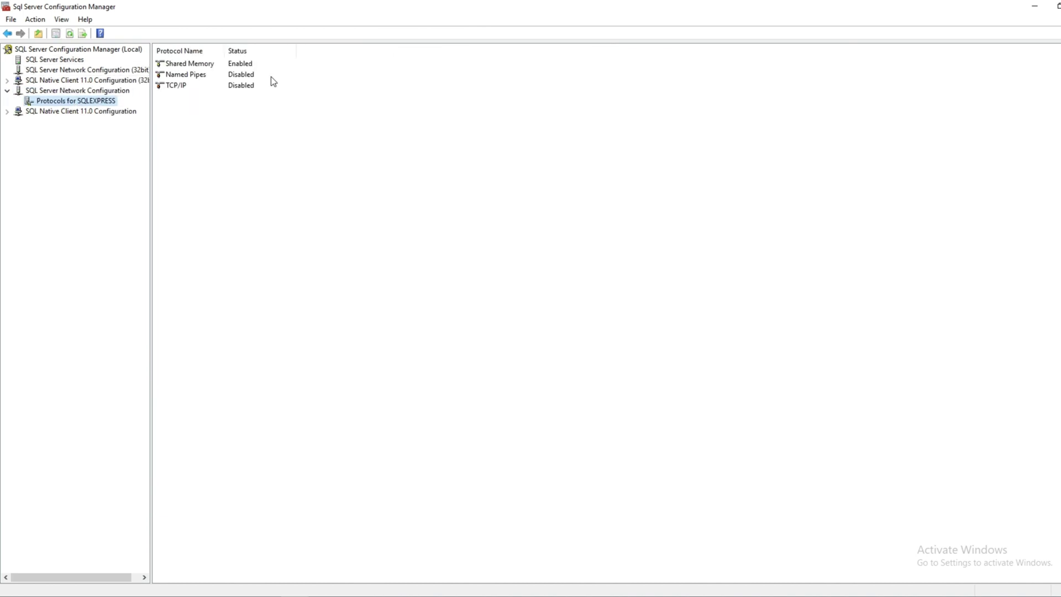
left_click(176, 87)
right_click(177, 89)
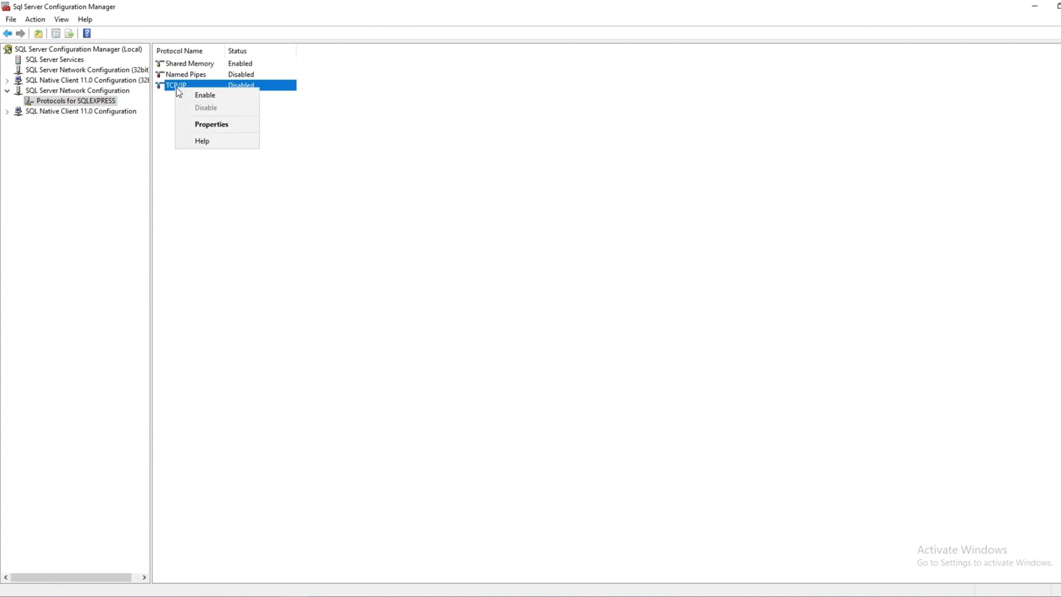
left_click(194, 94)
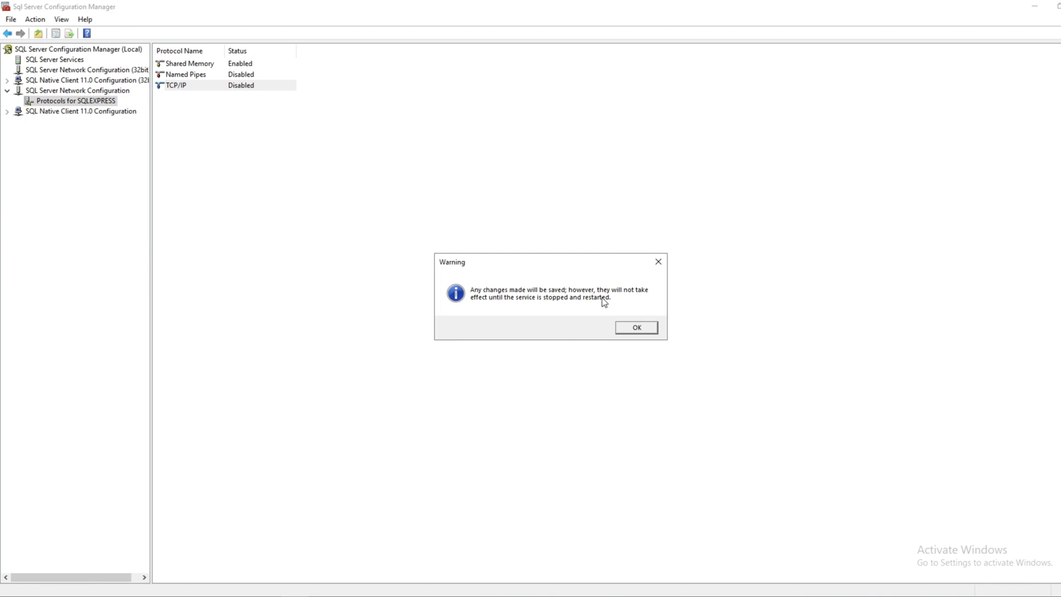
left_click(636, 327)
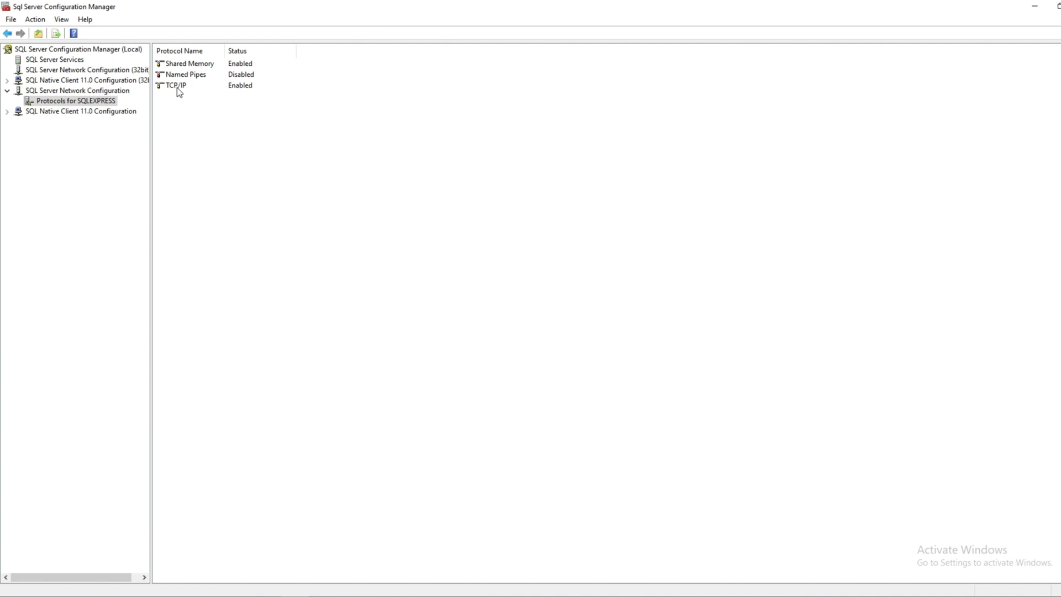
Restart the SQL Server (SQLEXPRESS) and SQL Server Browser services.
left_click(61, 61)
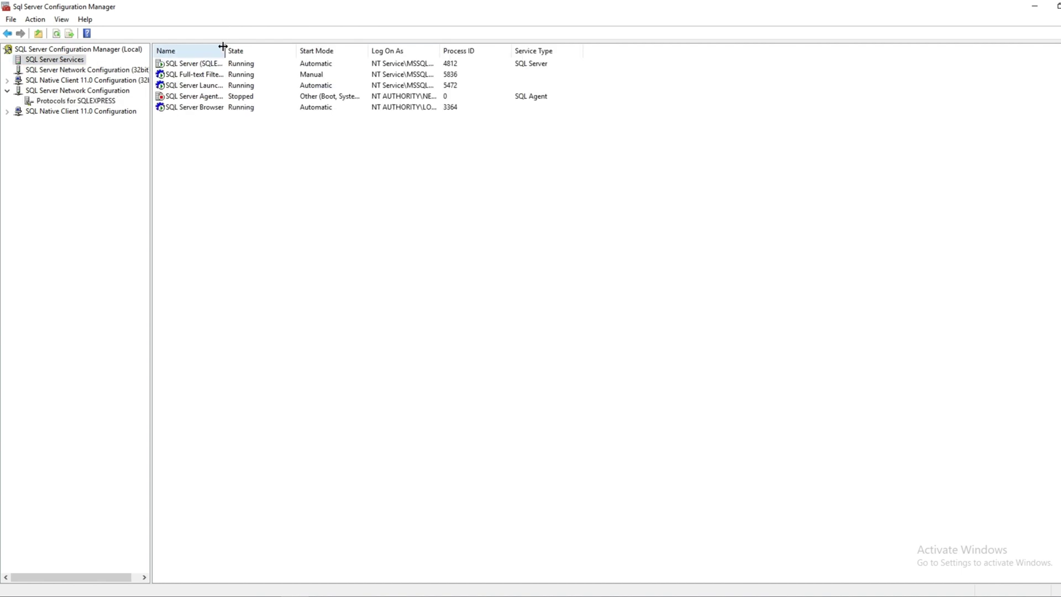
left_click_drag(225, 50, 275, 51)
right_click(218, 67)
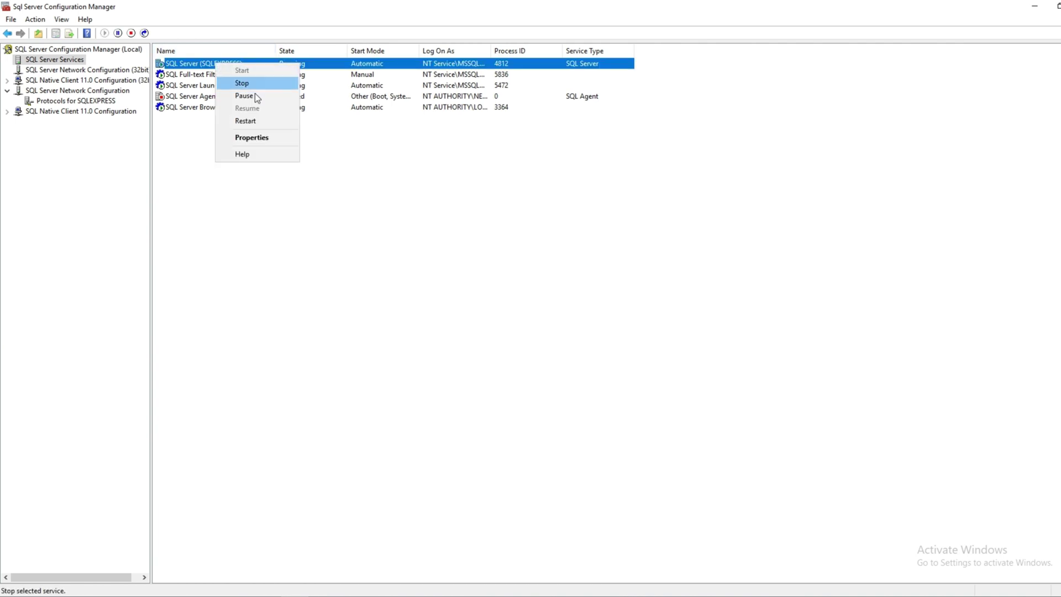
left_click(246, 121)
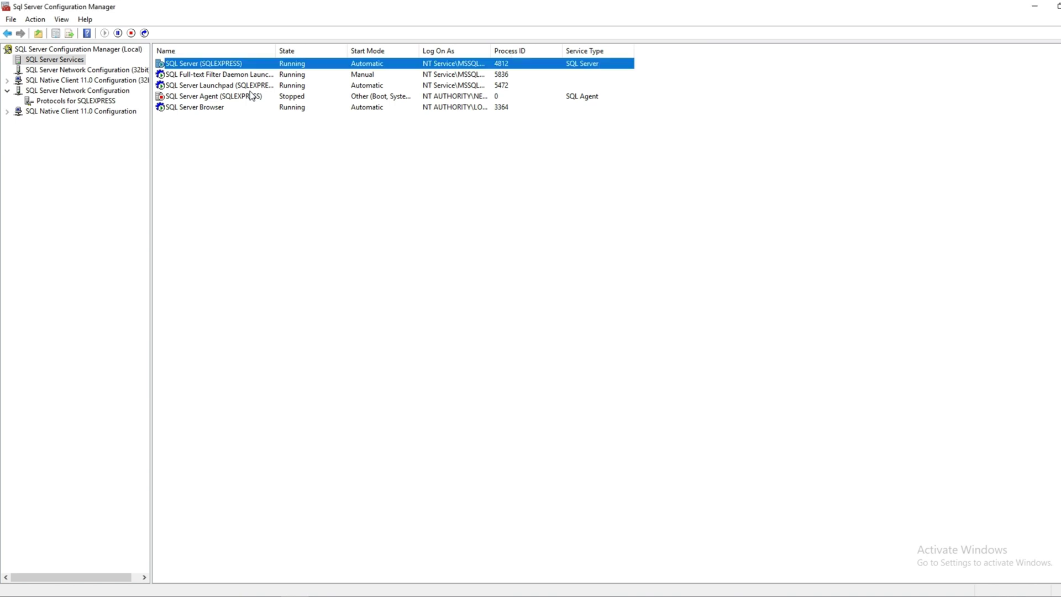
left_click(212, 109)
right_click(213, 109)
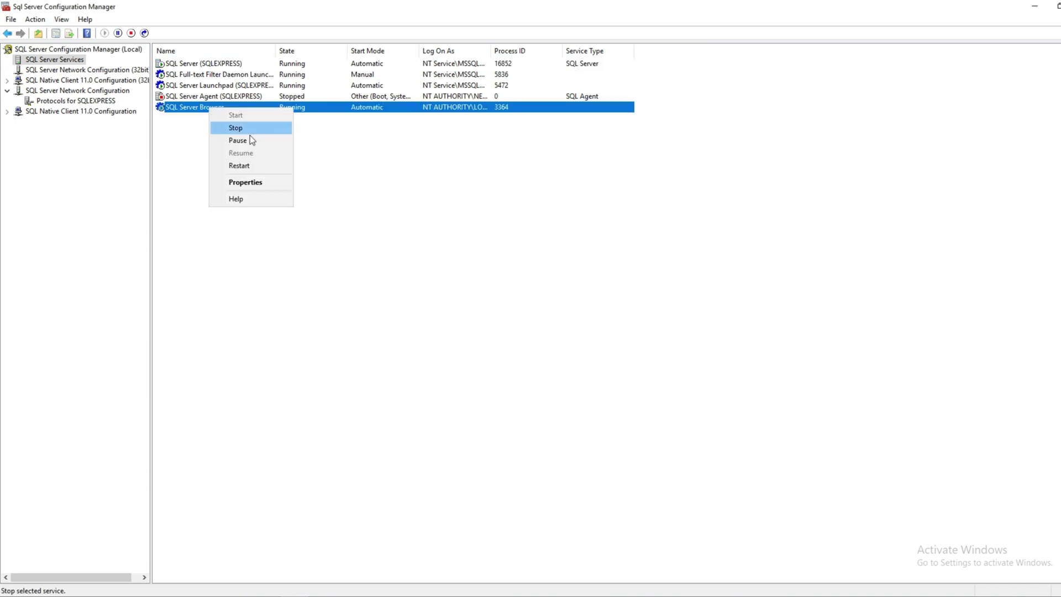
left_click(248, 165)
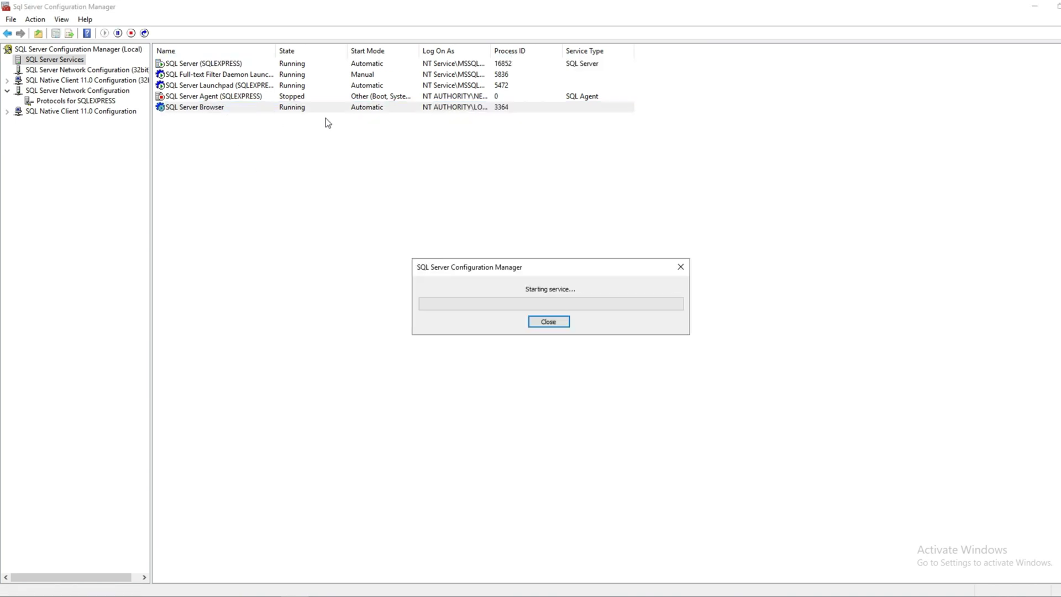
Restart the SQL Server Launchpad and Full-text Filter Daemon services.
right_click(222, 87)
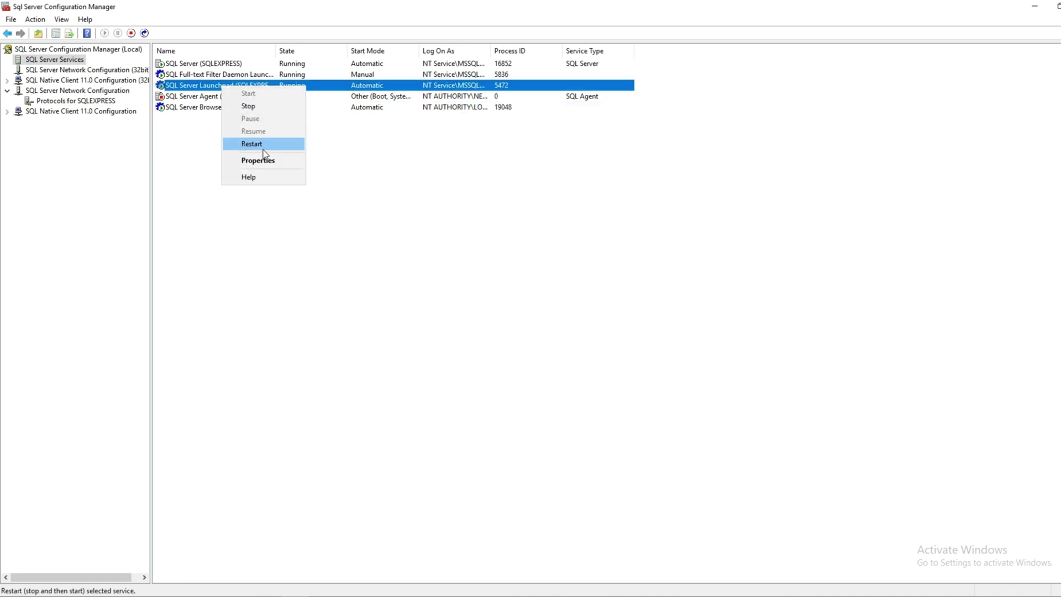
left_click(263, 143)
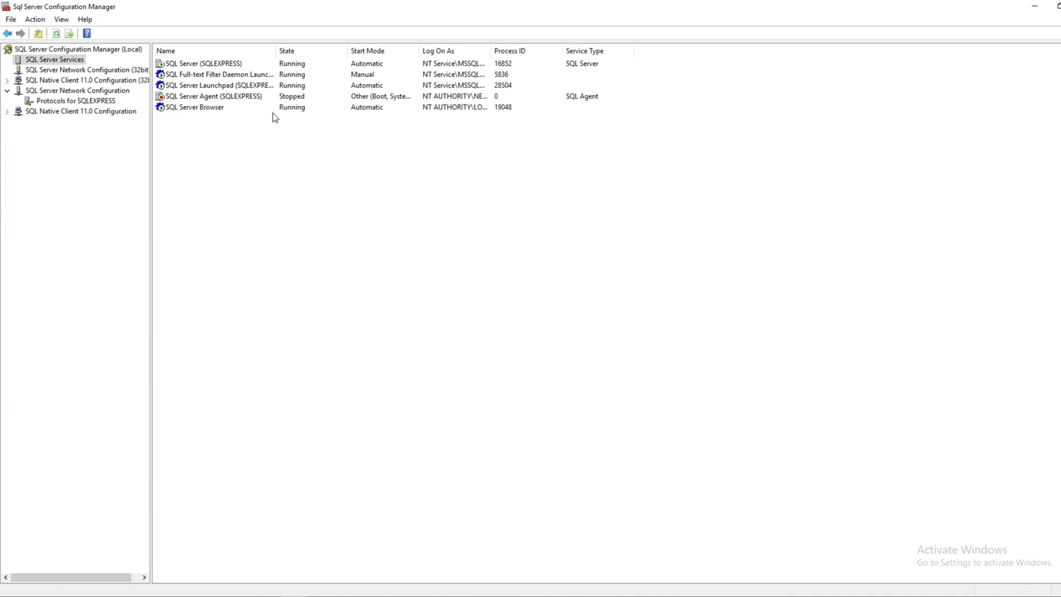
left_click(223, 78)
right_click(223, 77)
left_click(253, 133)
Resubmit the database details, dismiss the Check Results warning, and review the pending-rename warning.
left_click(1031, 10)
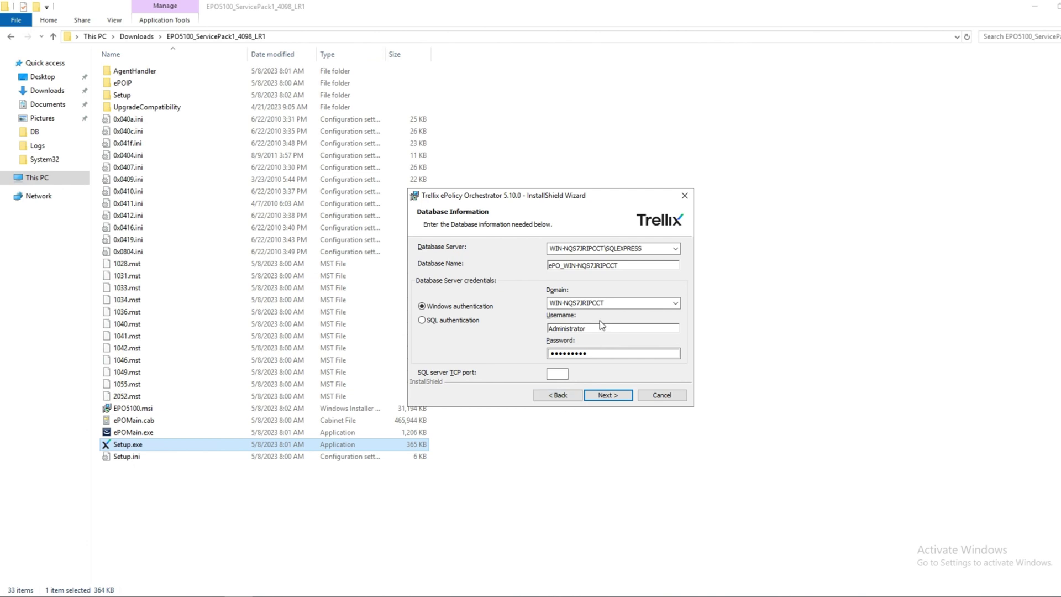
left_click(611, 396)
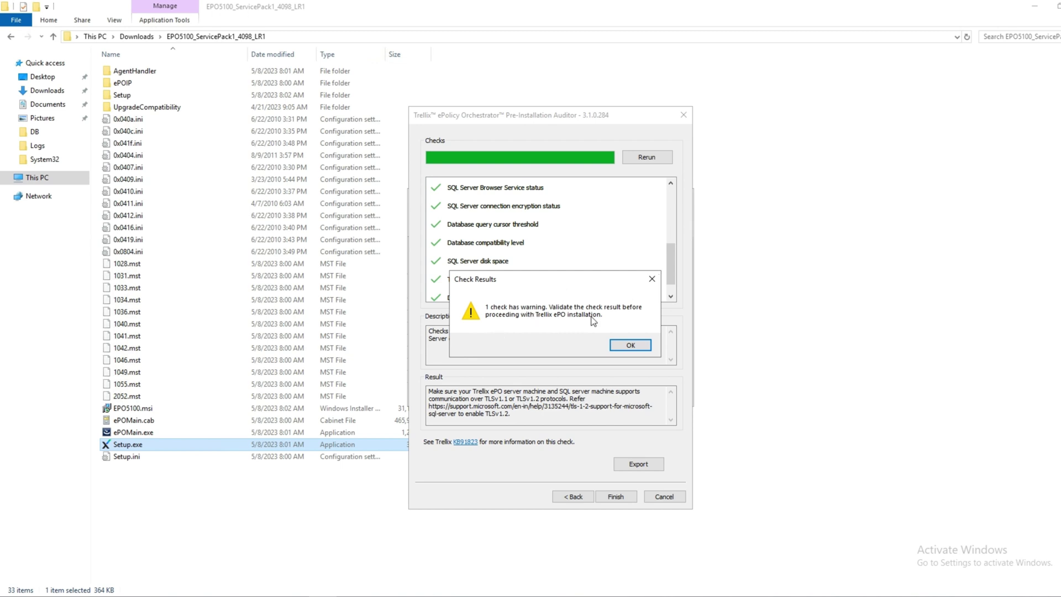
key("Return")
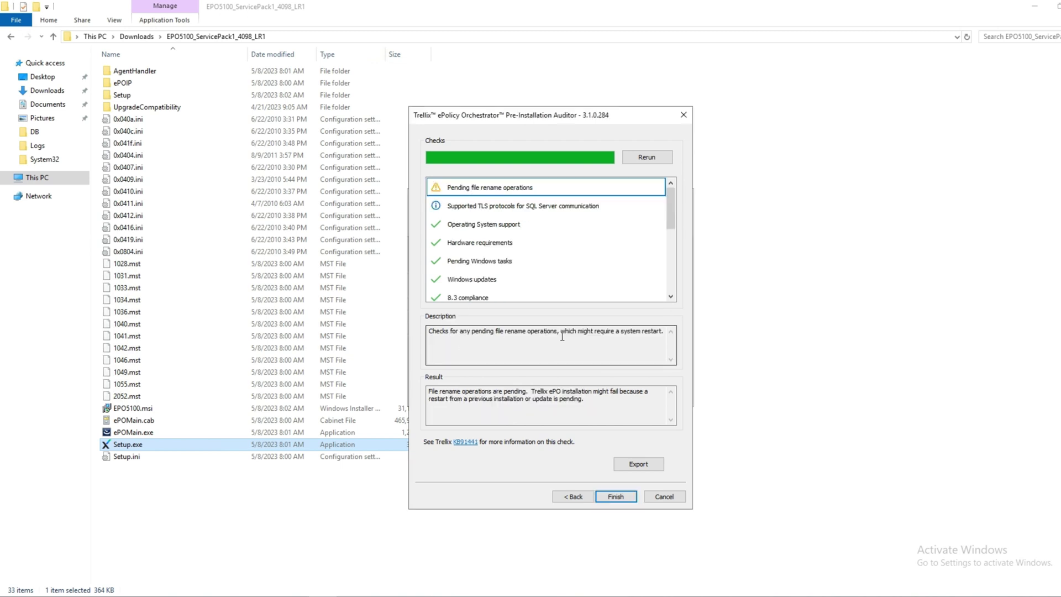
triple_click(562, 332)
left_click(624, 335)
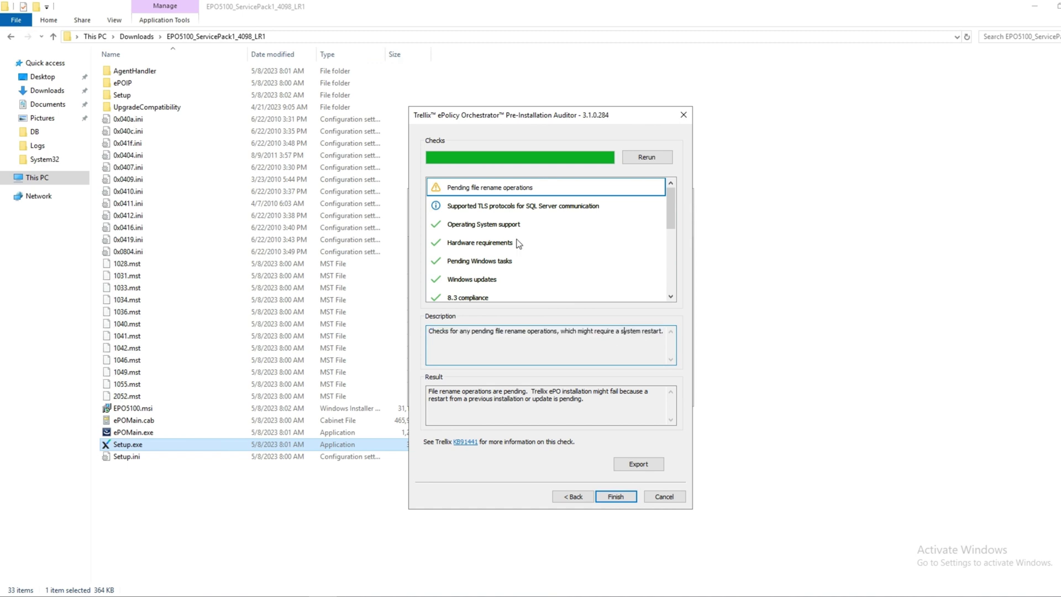
left_click(486, 186)
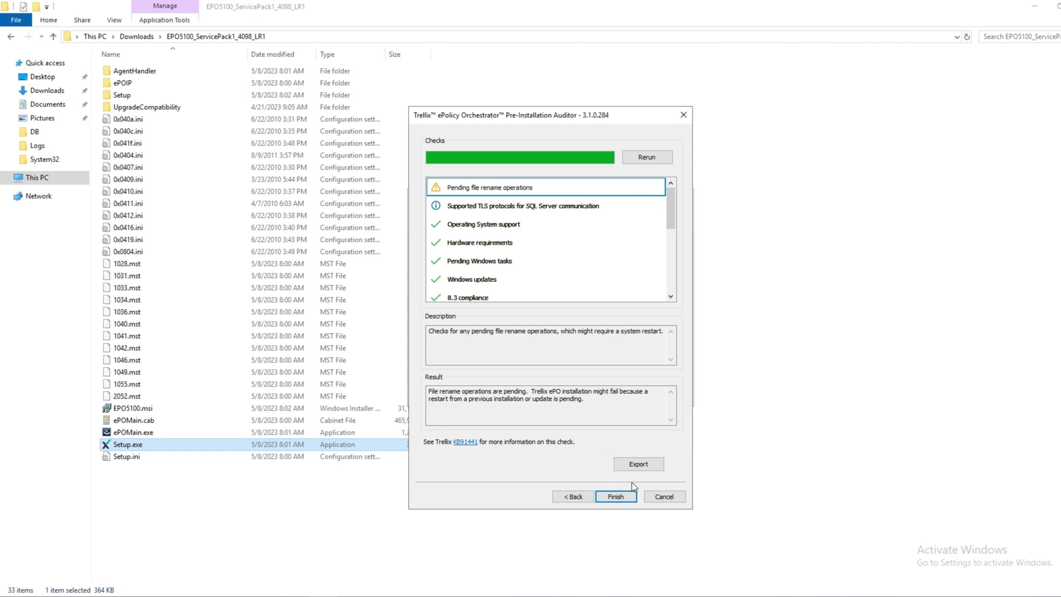
Finish the pre-installation audit and keep the listed HTTP ports.
left_click(618, 496)
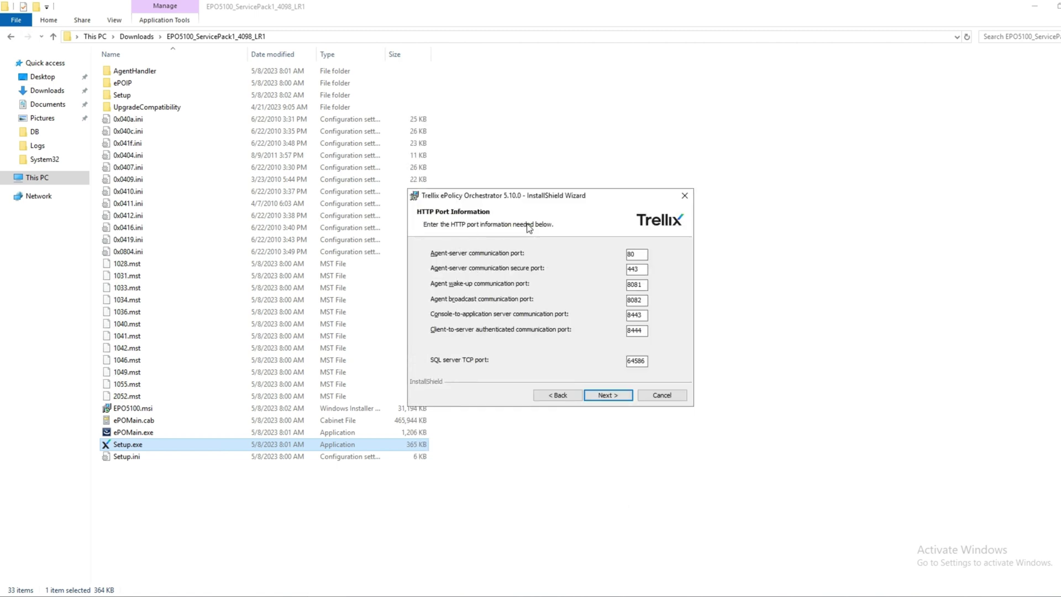
key("Return")
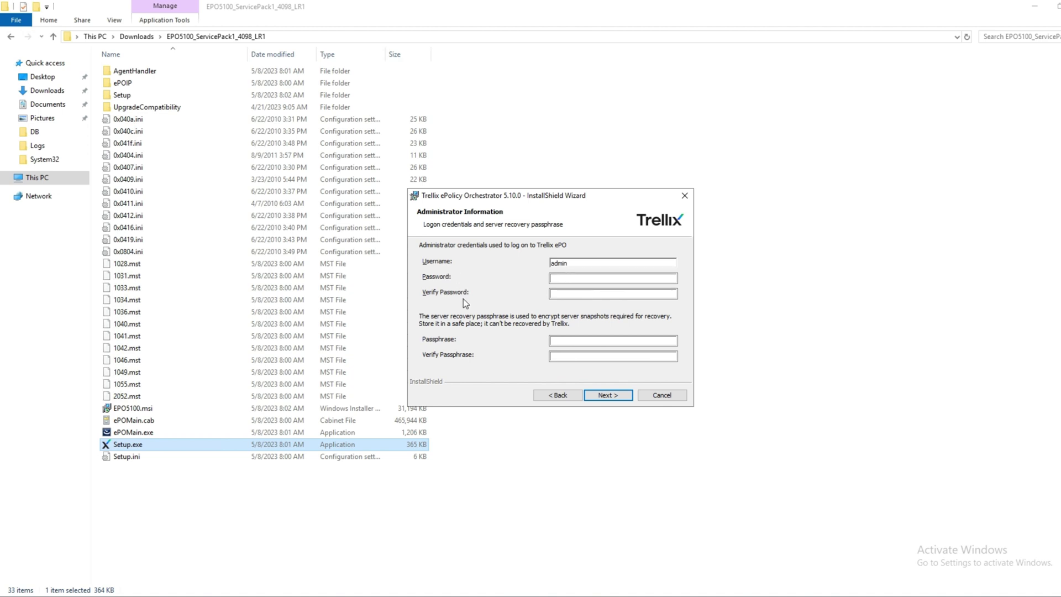
key("Tab")
left_click(576, 264)
left_click(568, 278)
key("Tab")
key("Tab")
key("BackSpace")
key("BackSpace")
key("BackSpace")
key("BackSpace")
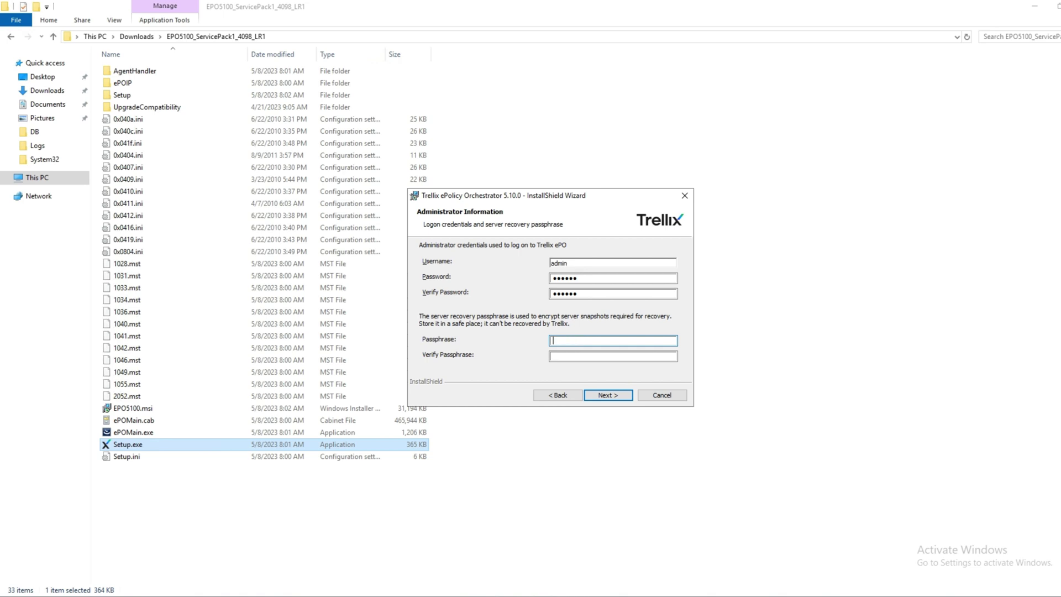
key("BackSpace")
key("BackSpace")
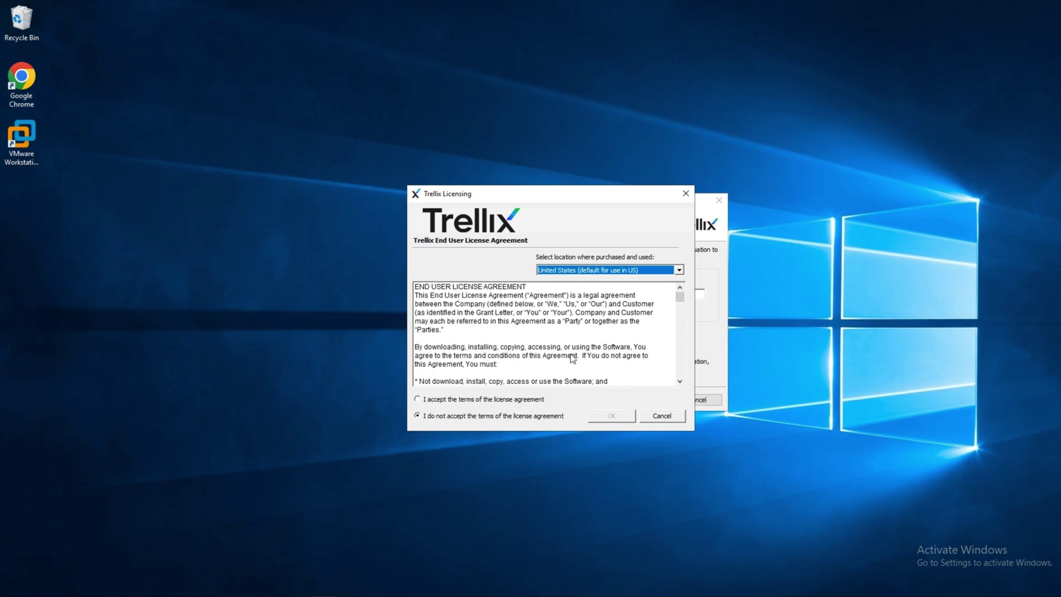
Accept the licence terms and install ePolicy Orchestrator Service Pack 1 to completion.
scroll(492, 320, "down", 5)
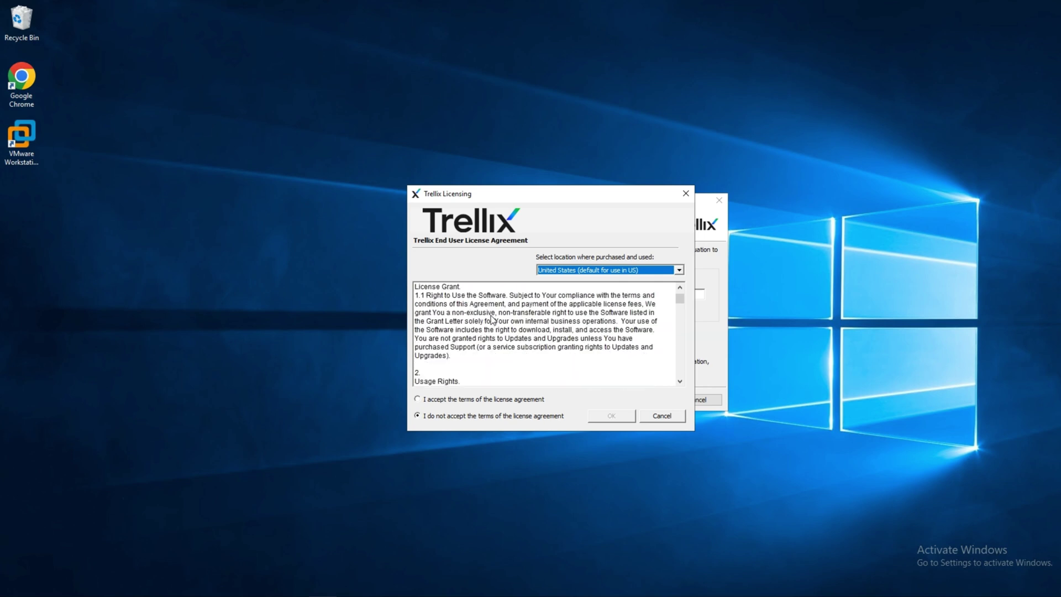
scroll(492, 320, "down", 5)
left_click(452, 400)
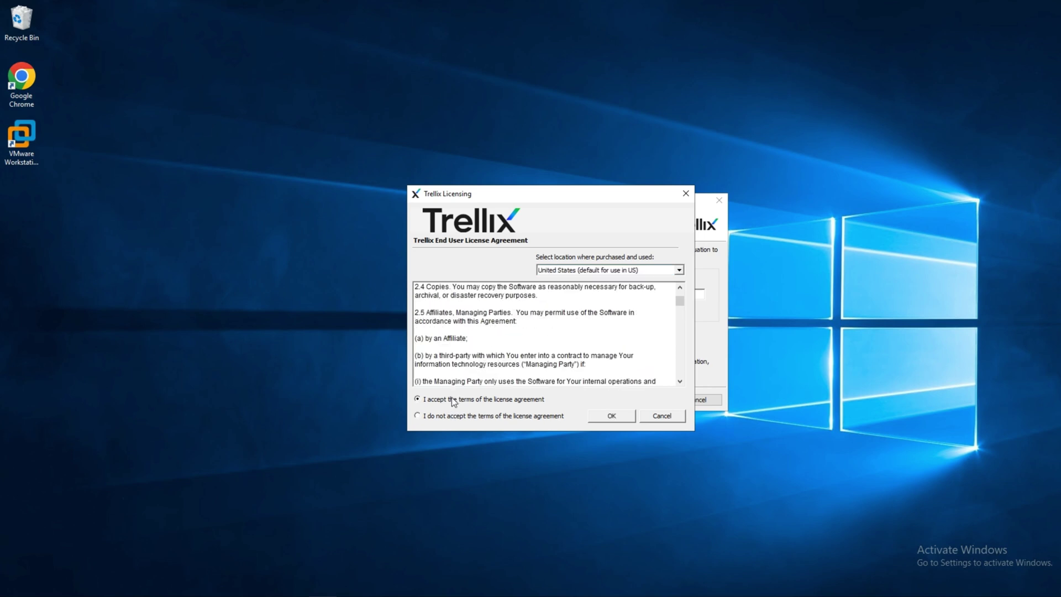
left_click(617, 417)
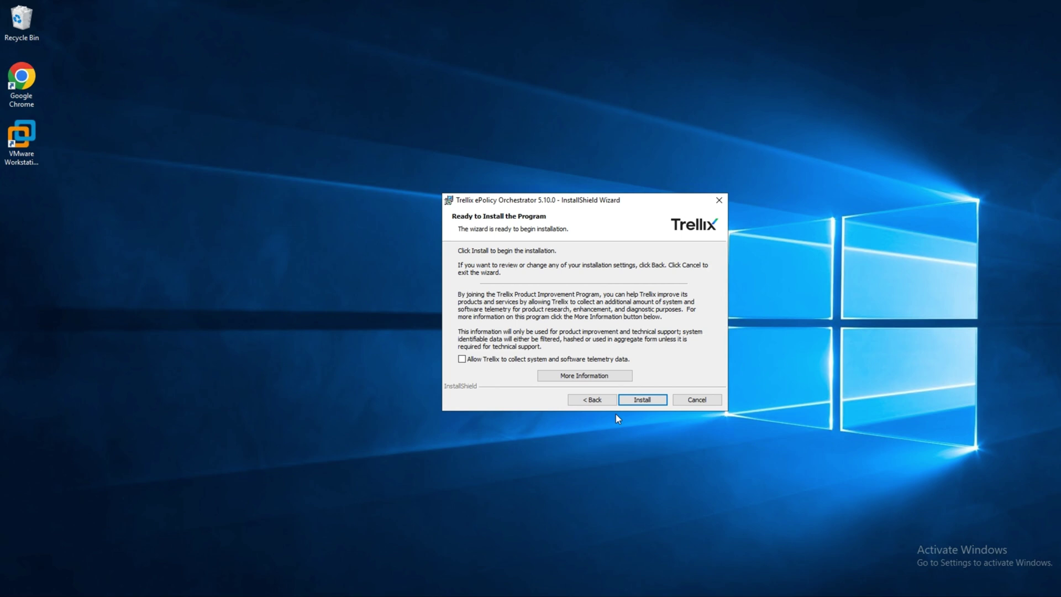
left_click(462, 359)
left_click(652, 402)
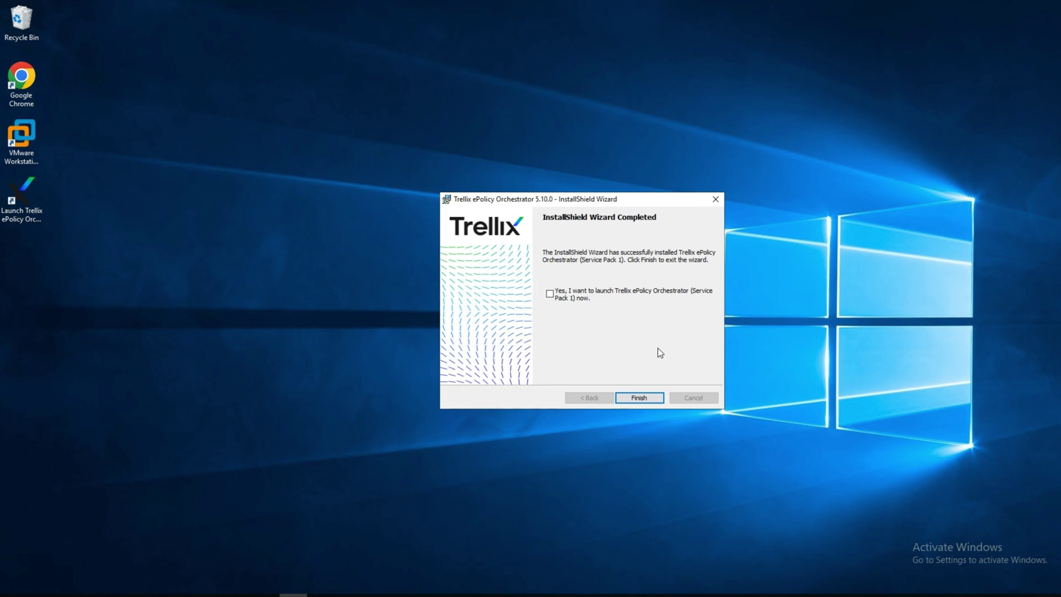
Finish the wizard with the console launch option, close the Internet Explorer page, and restore Chrome.
left_click(553, 297)
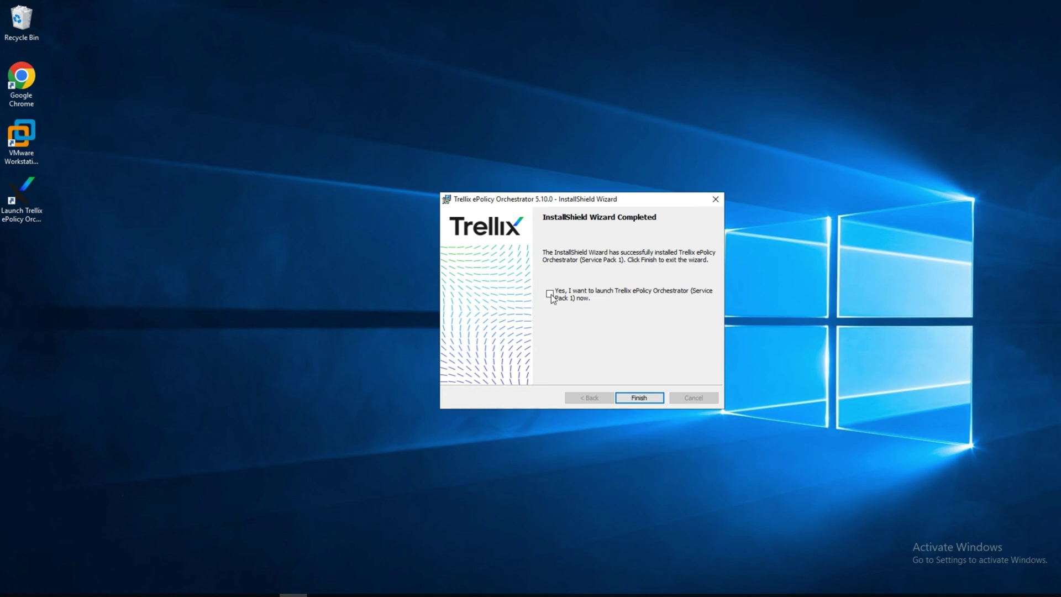
left_click(641, 398)
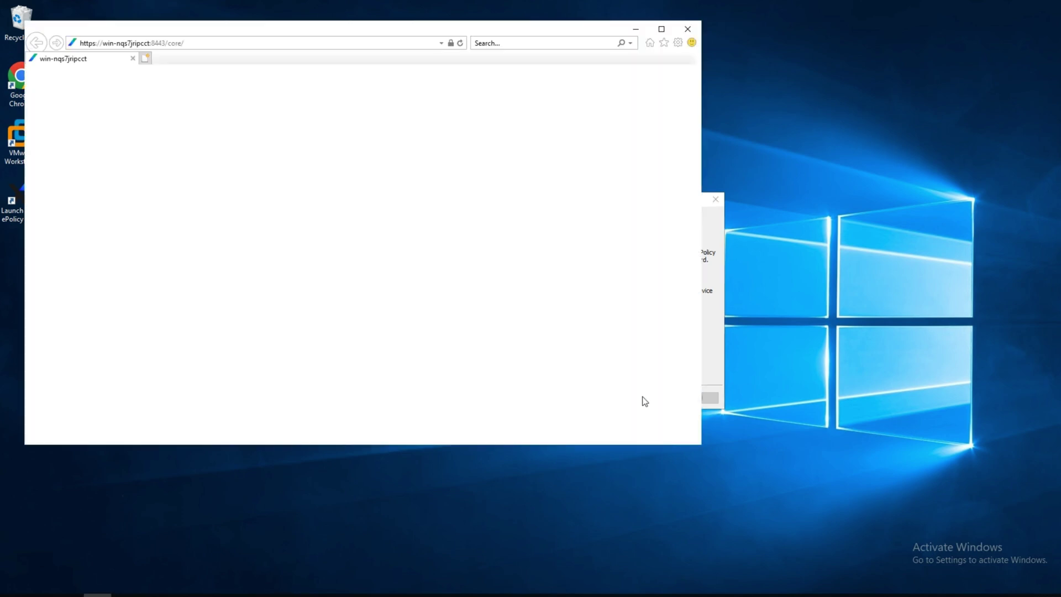
left_click(199, 42)
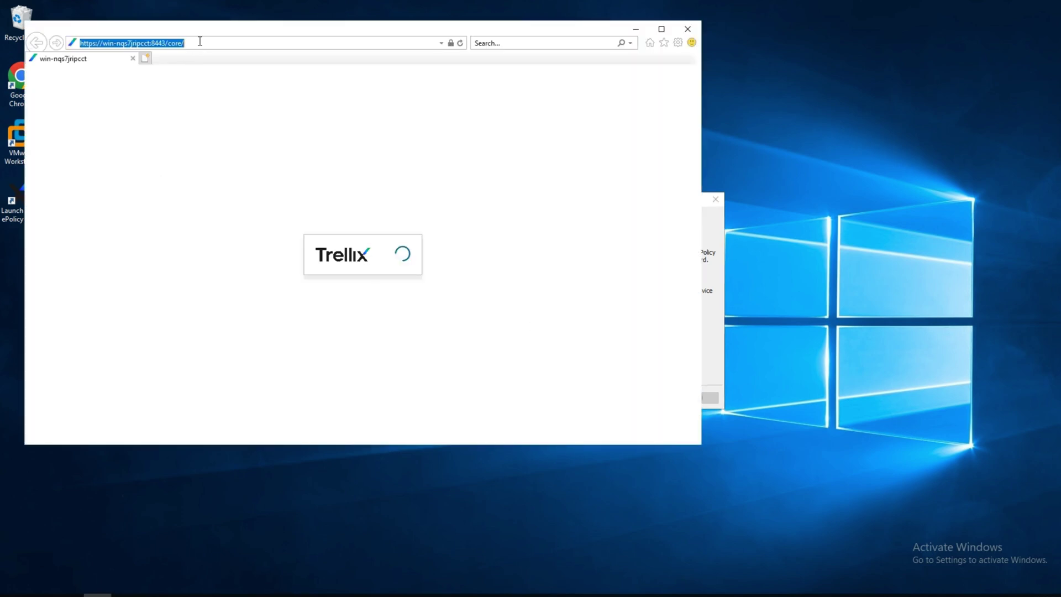
left_click(693, 31)
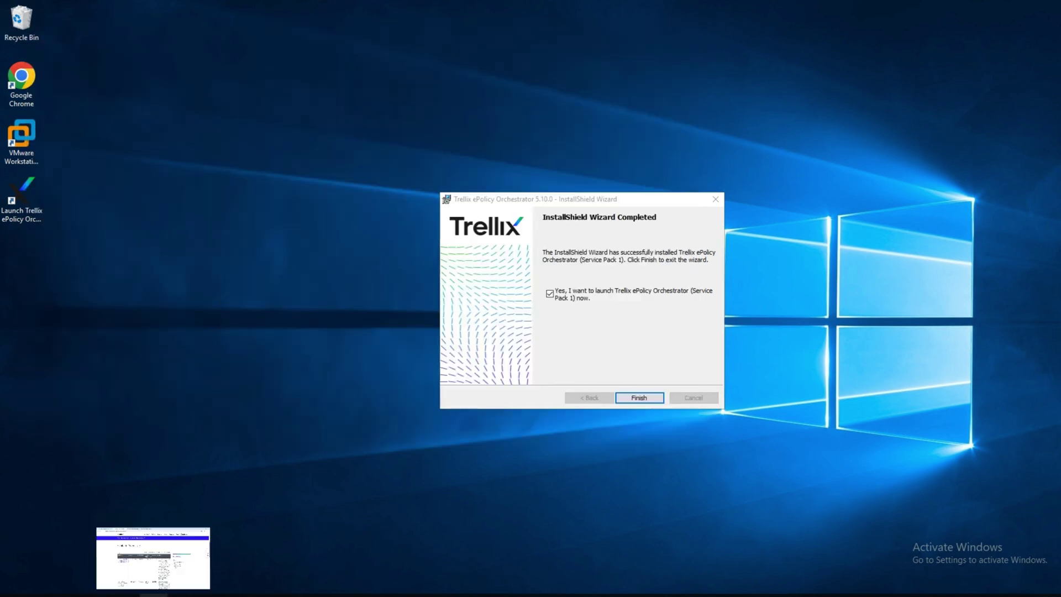
left_click(153, 595)
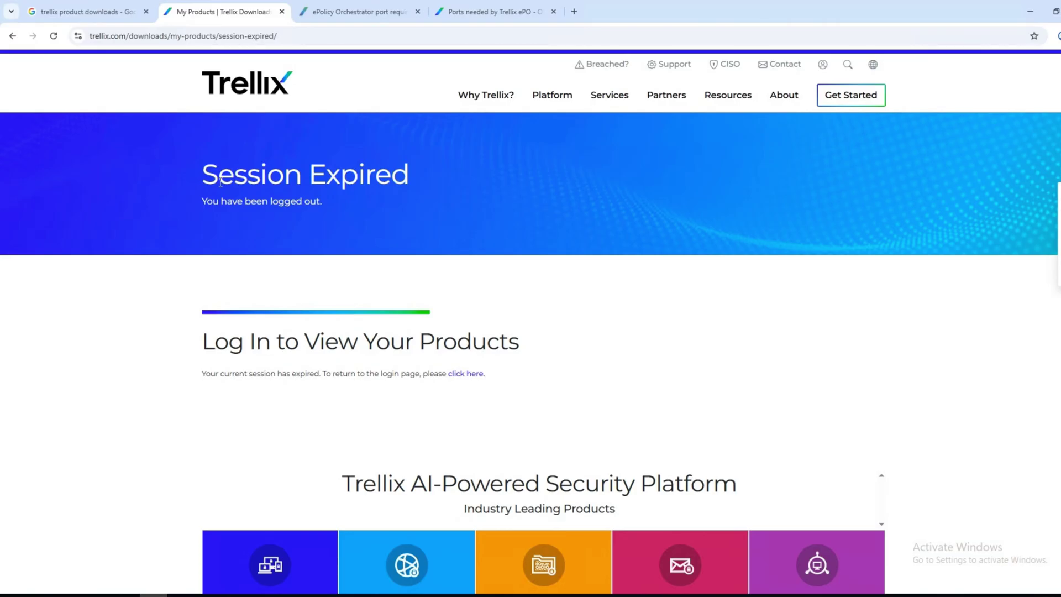
key("ctrl+n")
type("https://win-nqs7jripcct:8443/core/")
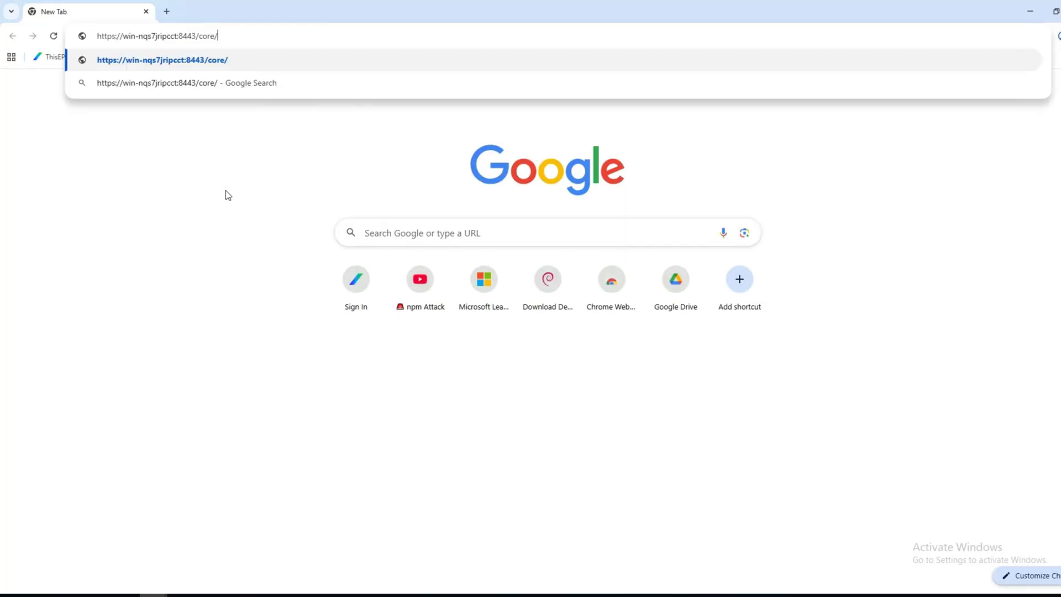
key("Return")
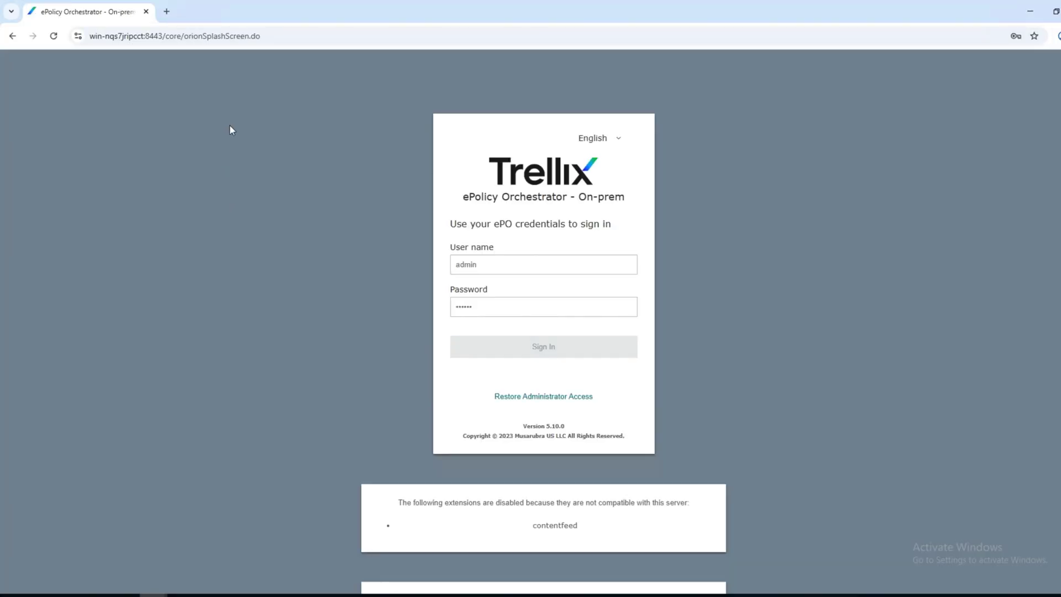
left_click(458, 379)
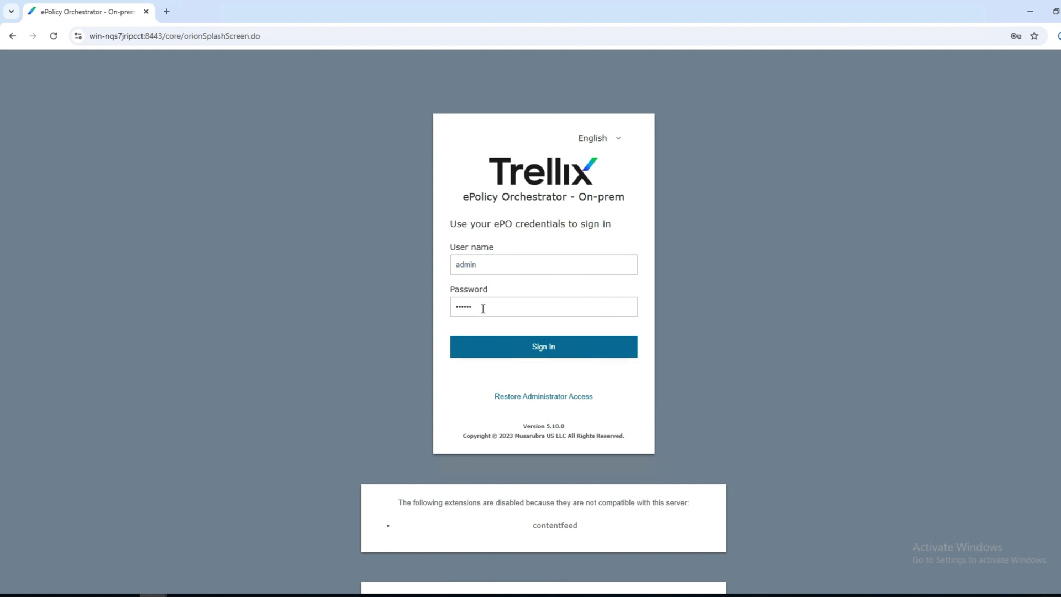
left_click(515, 354)
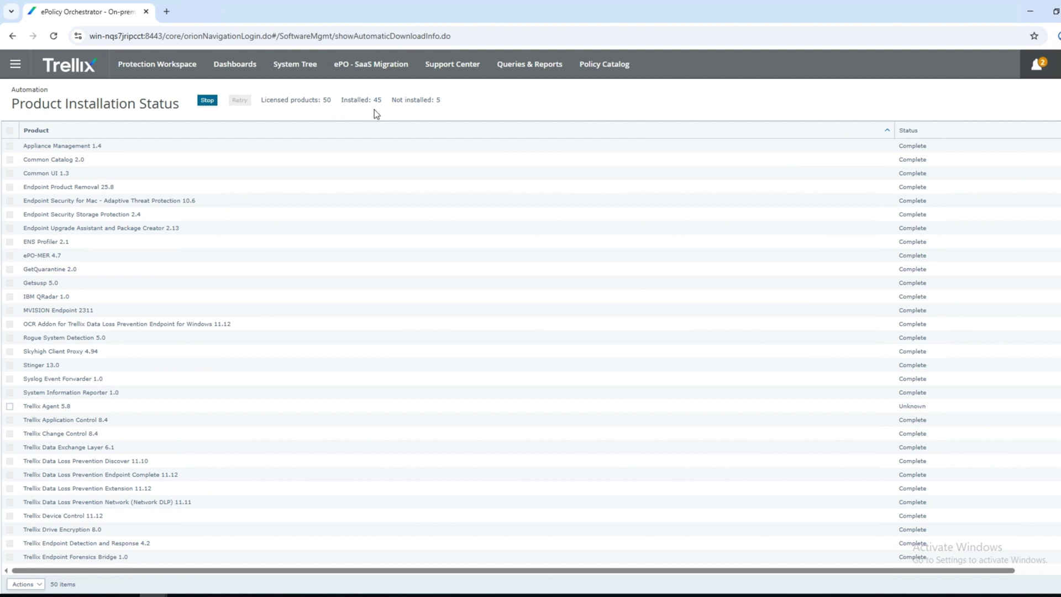
Check the 'Not installed: 5' count, then find and open Software Catalog via the 'softw' menu search.
left_click_drag(399, 104, 435, 102)
left_click(330, 102)
left_click(15, 64)
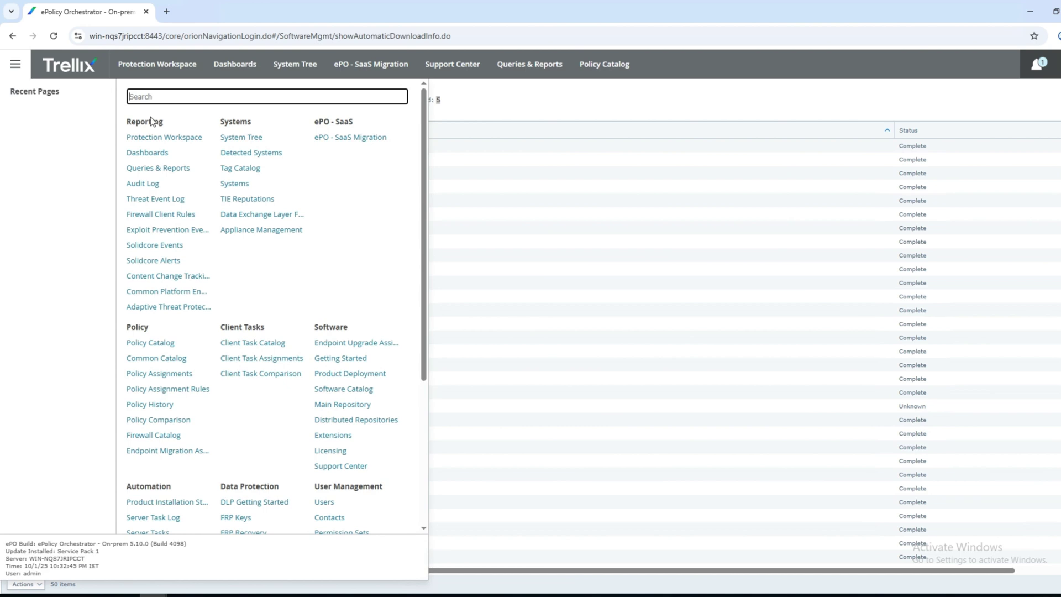
left_click(153, 100)
type("softw")
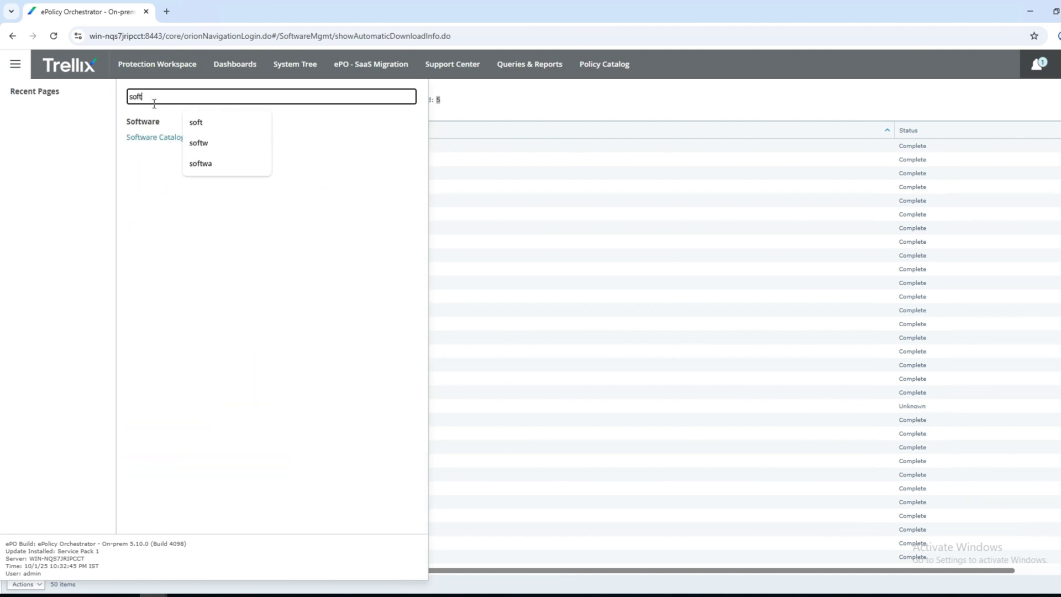
left_click(161, 139)
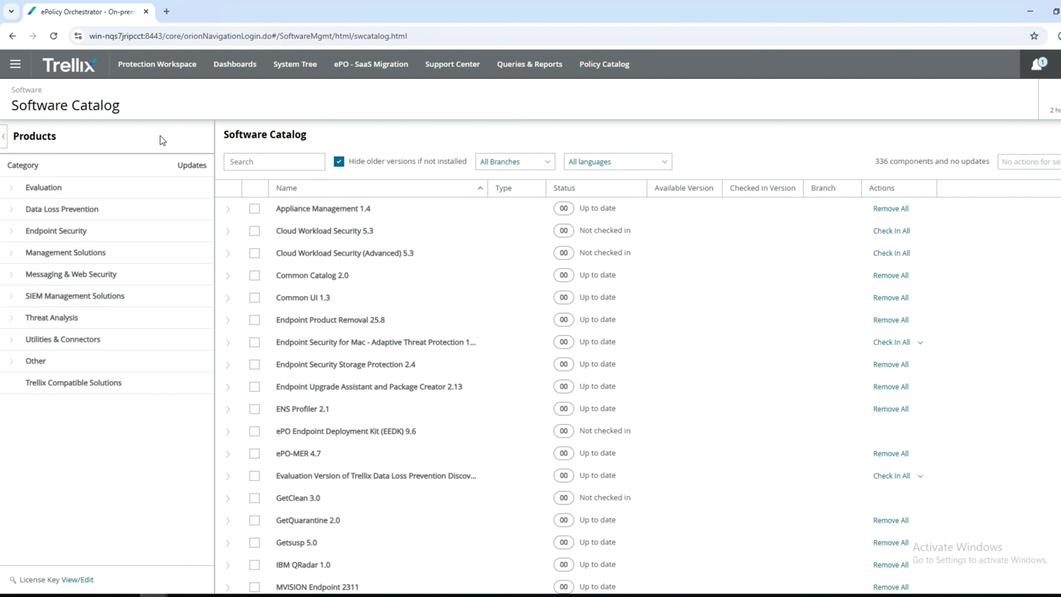
Log off, review the notice naming the disabled contentfeed extension, and sign back in.
left_click(1055, 63)
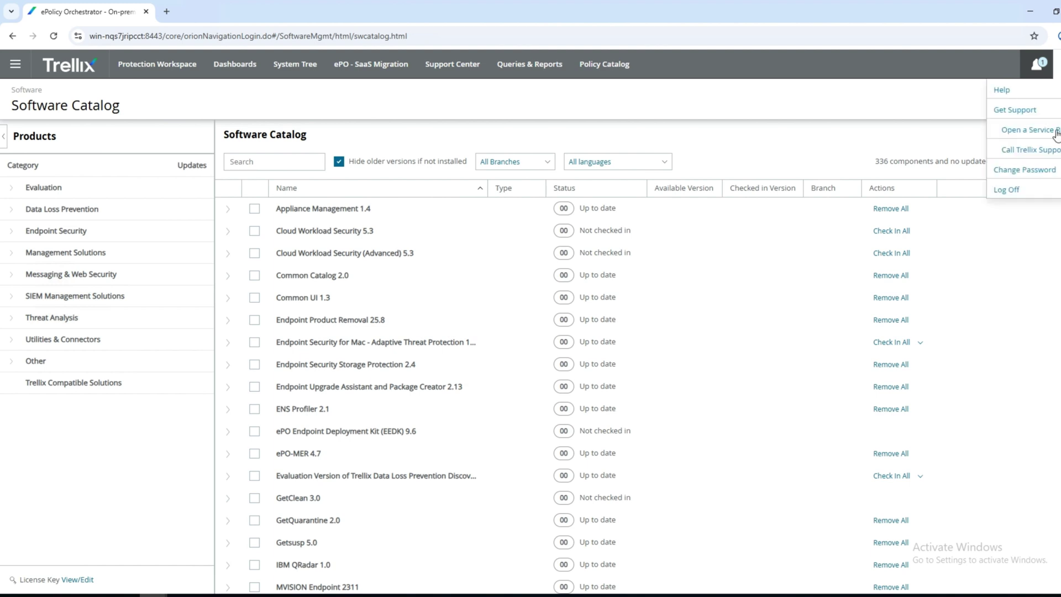
left_click(1005, 191)
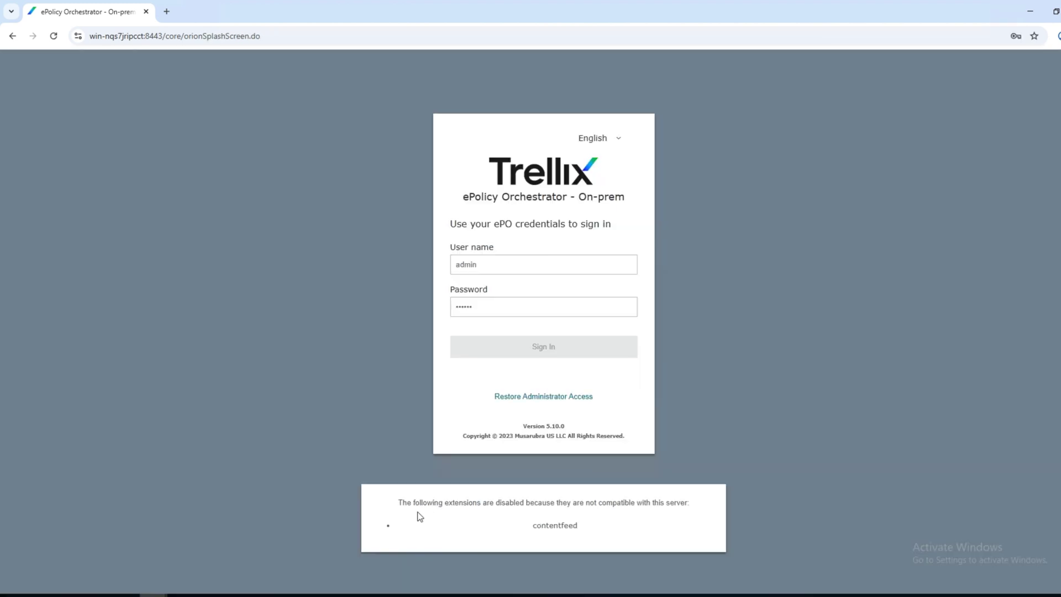
left_click_drag(403, 502, 685, 505)
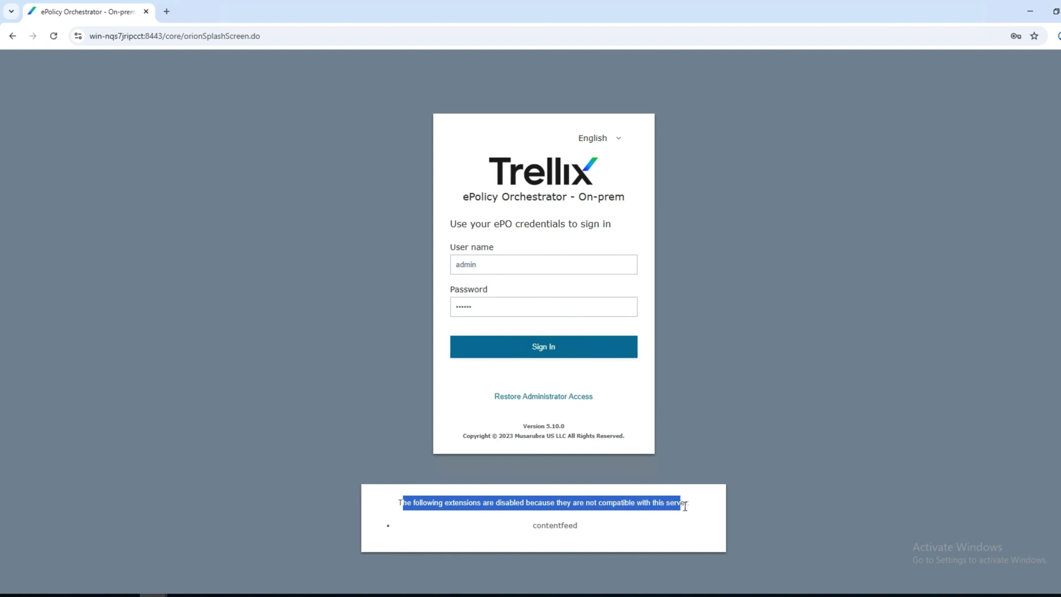
left_click(545, 526)
double_click(544, 526)
left_click(586, 528)
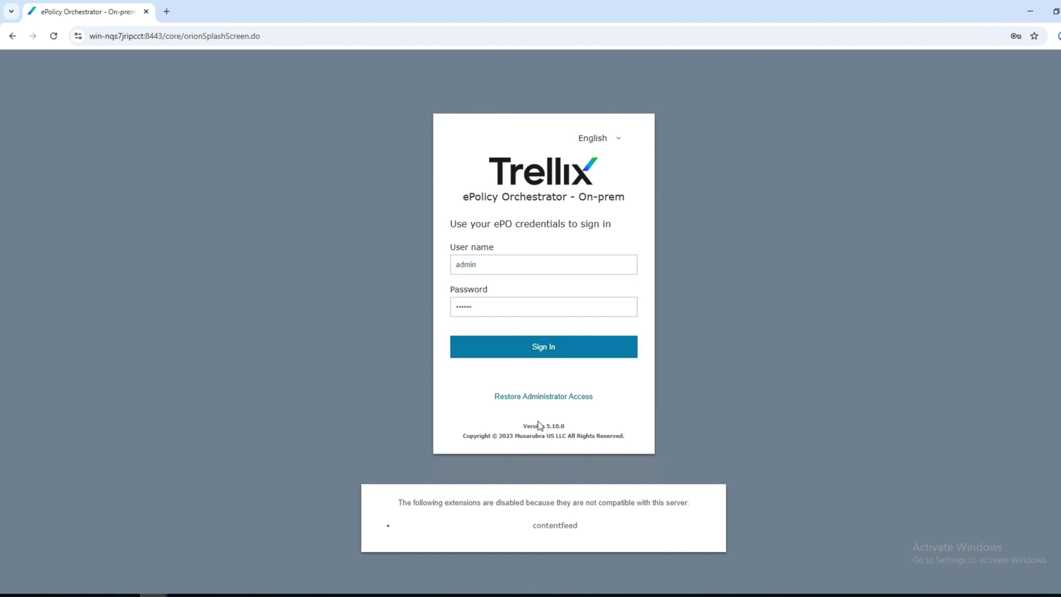
left_click(534, 346)
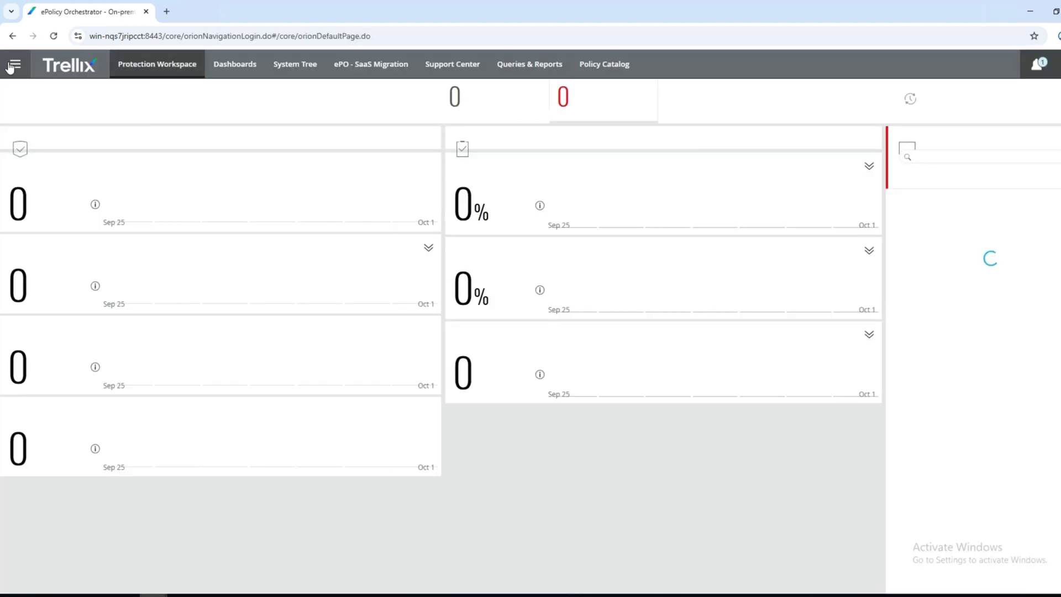
Open the Extensions page via the 'exte' menu search and show the ePolicy Orchestrator extensions.
left_click(15, 65)
left_click(140, 97)
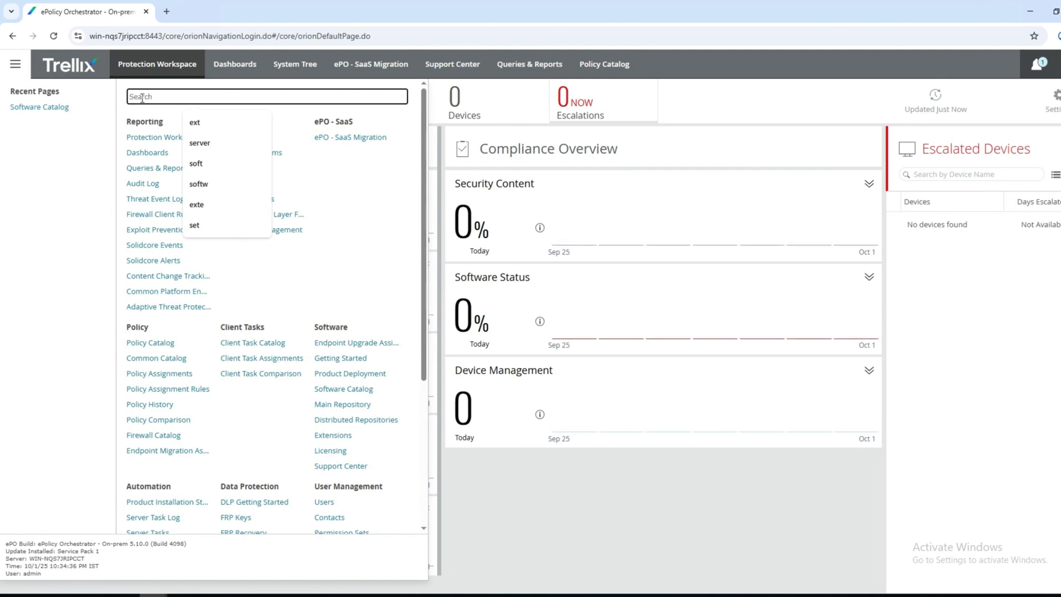
type("exte")
left_click(157, 138)
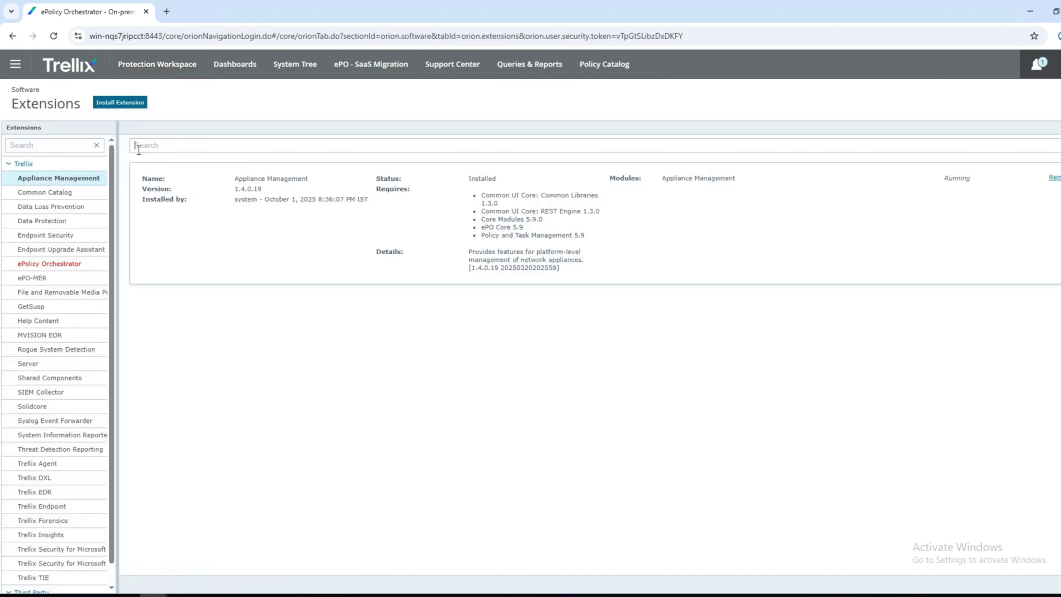
left_click(54, 263)
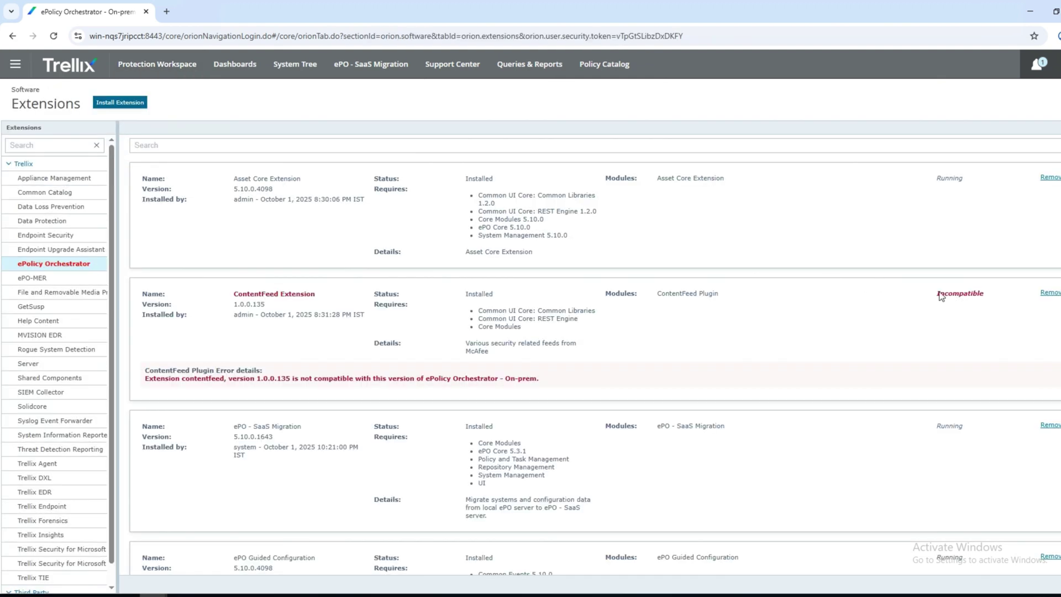
Remove the Incompatible ContentFeed Extension and open the account menu to log off.
left_click_drag(938, 297, 983, 298)
left_click(983, 299)
left_click(1050, 293)
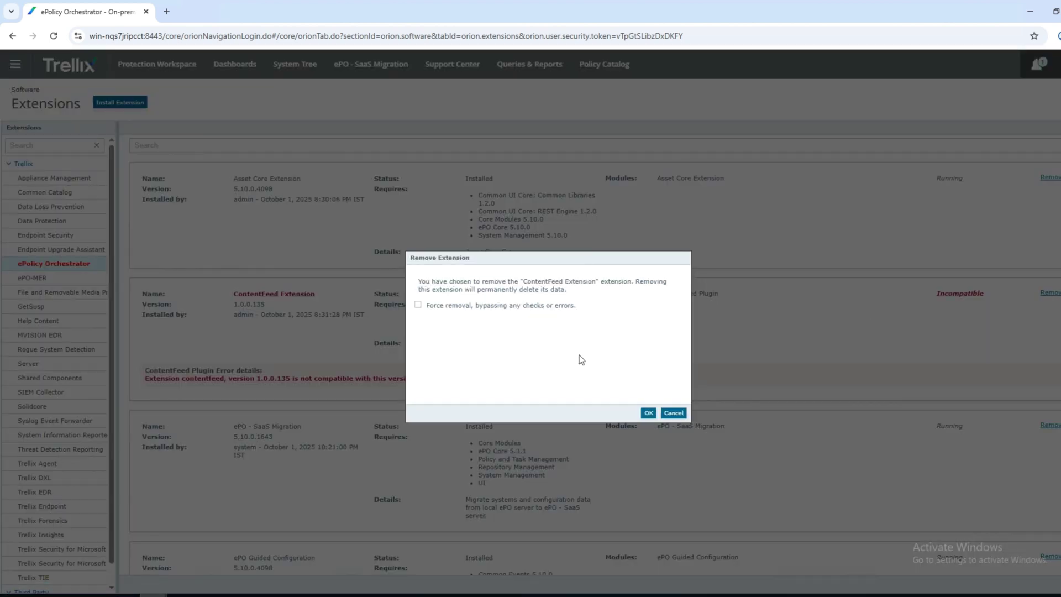
left_click(648, 412)
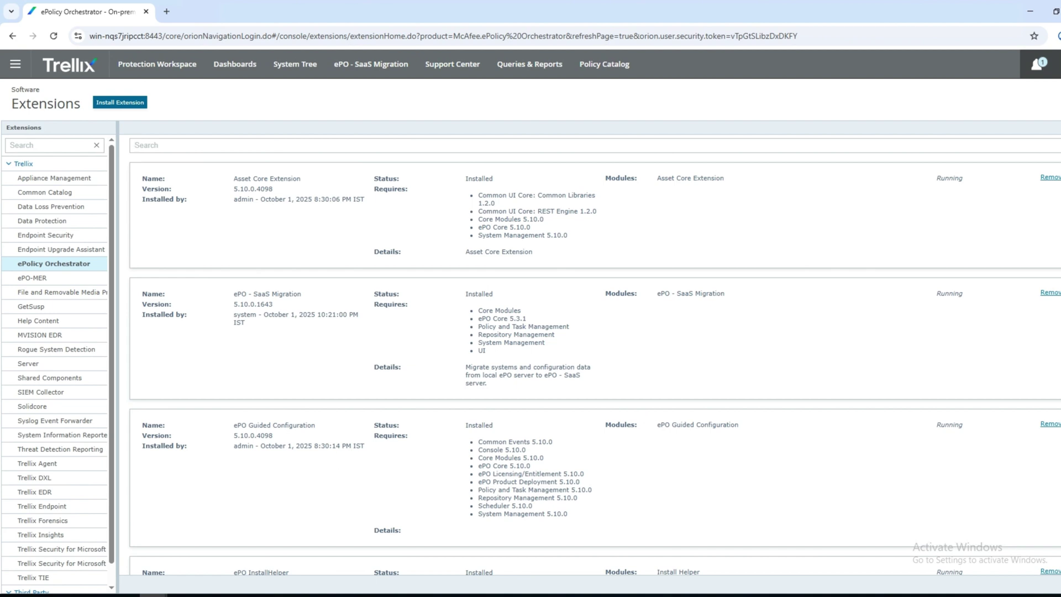
left_click(1053, 63)
left_click(1014, 192)
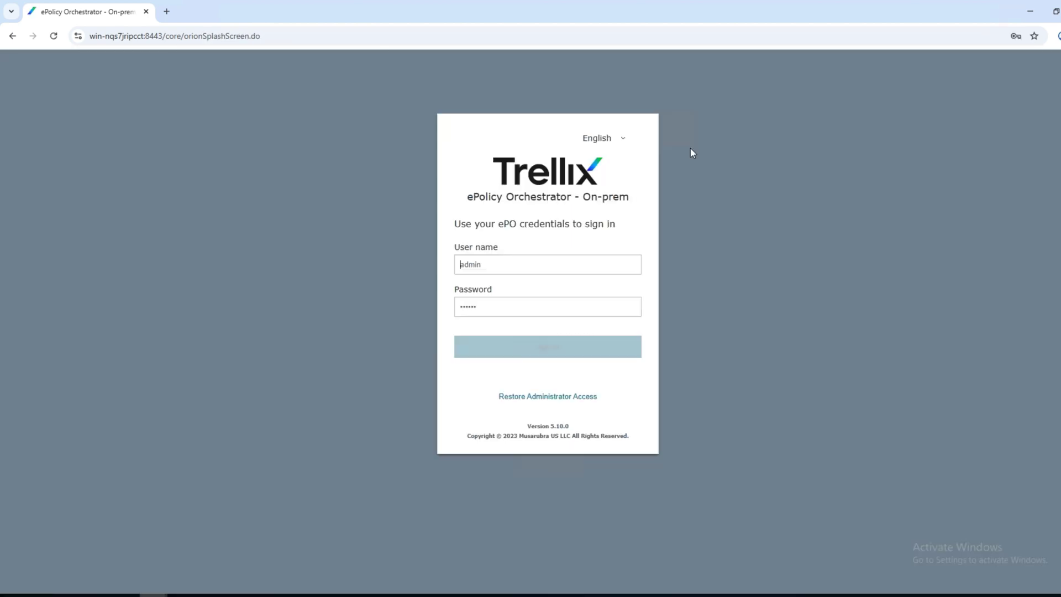